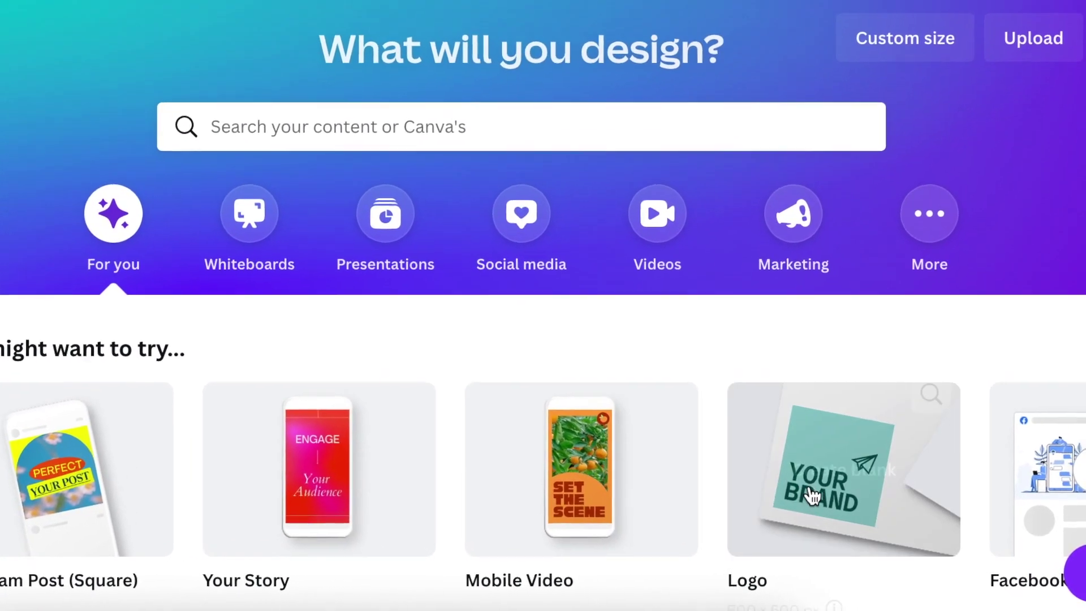
- Create a blank Logo design and show the full collection of lines and shapes
mouse_move(816, 492)
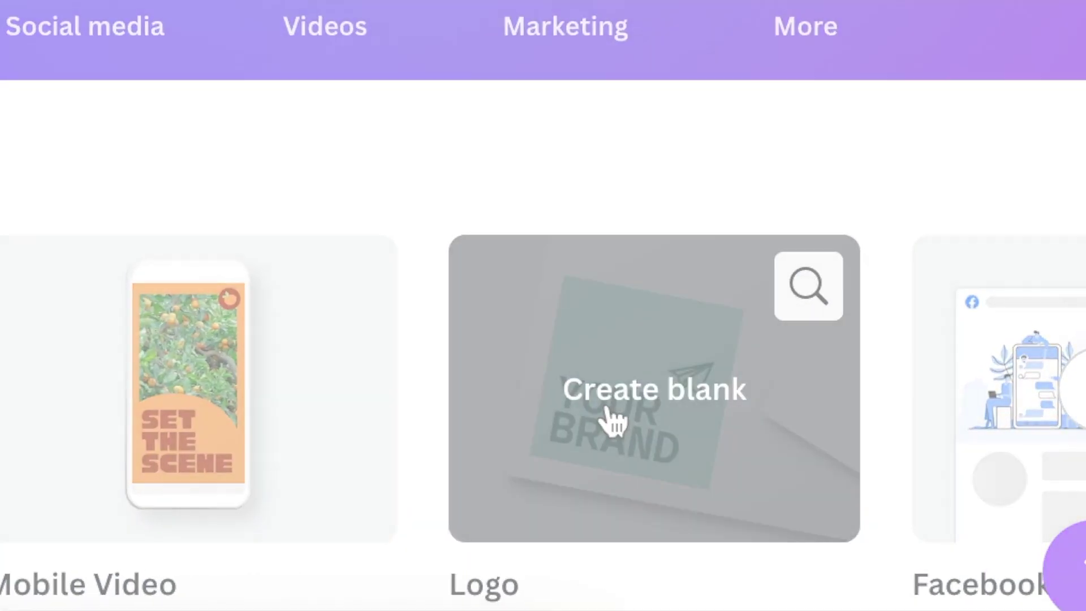
click(607, 409)
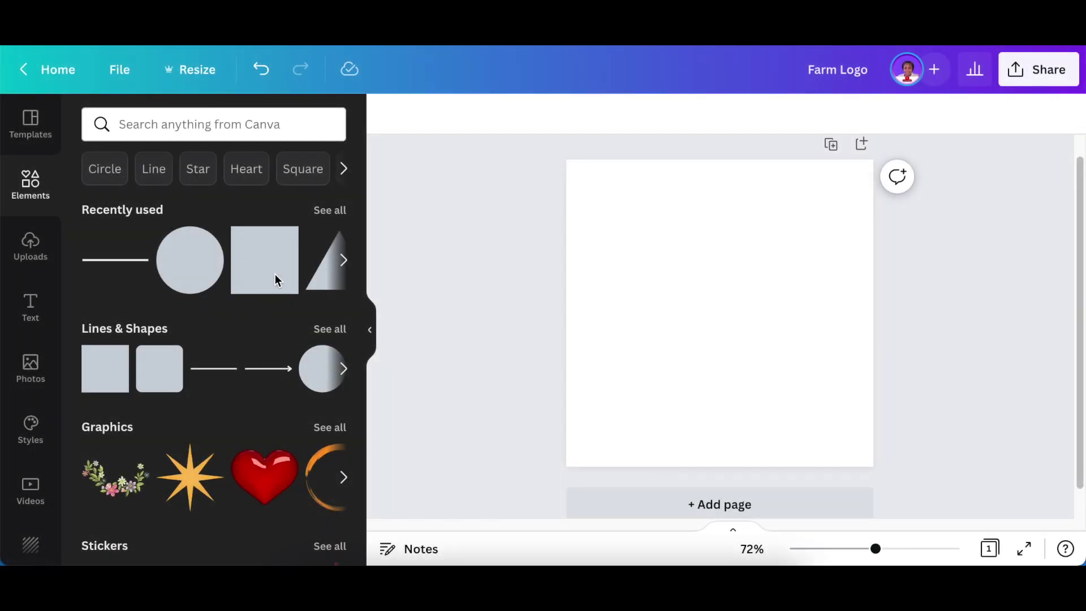
click(329, 335)
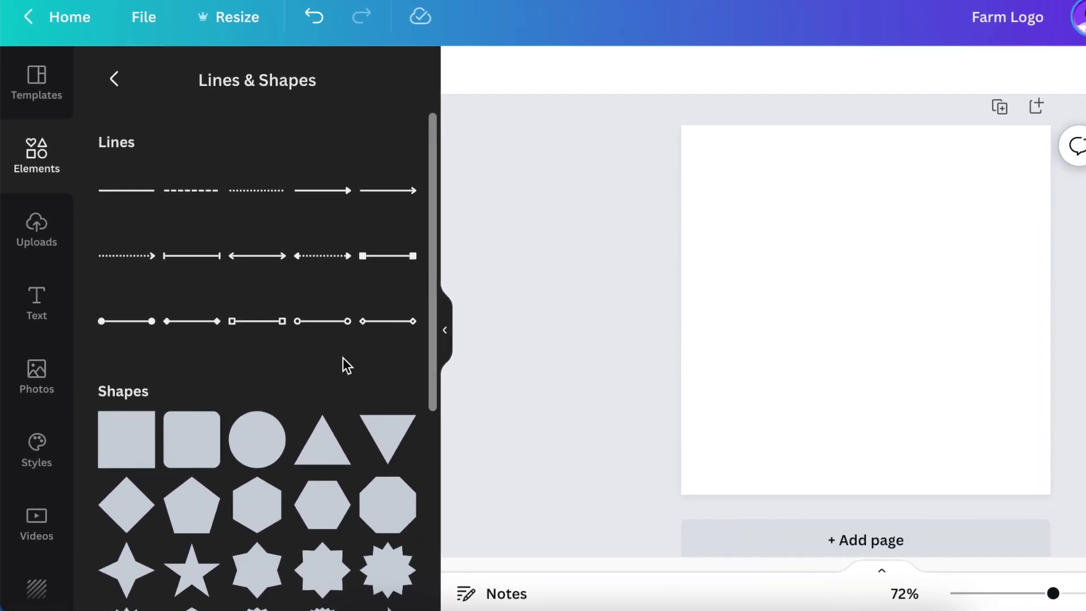
scroll(305, 354, down, 3)
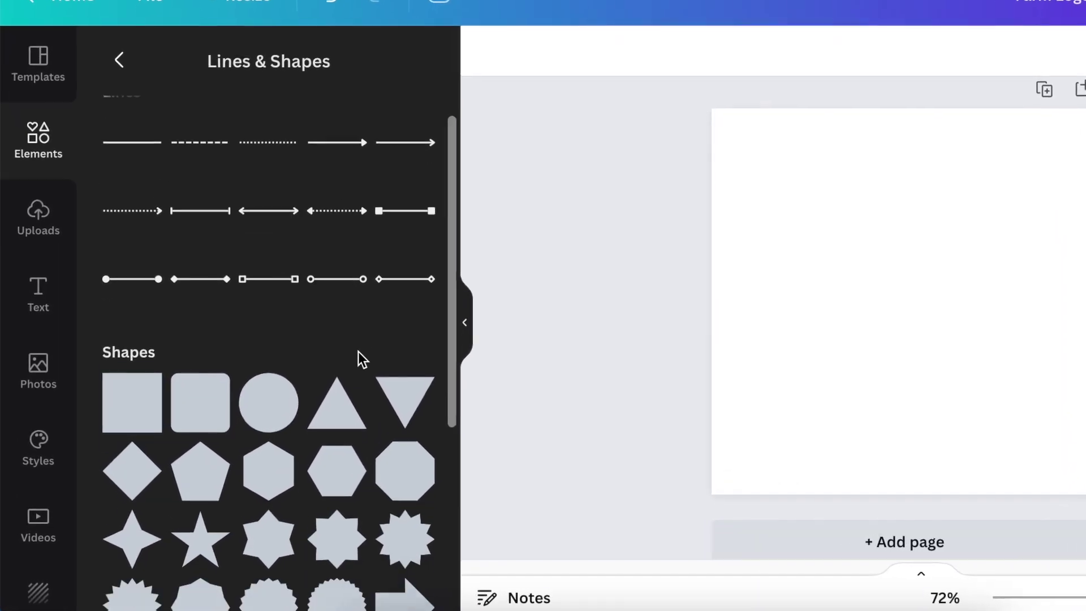
scroll(377, 344, down, 3)
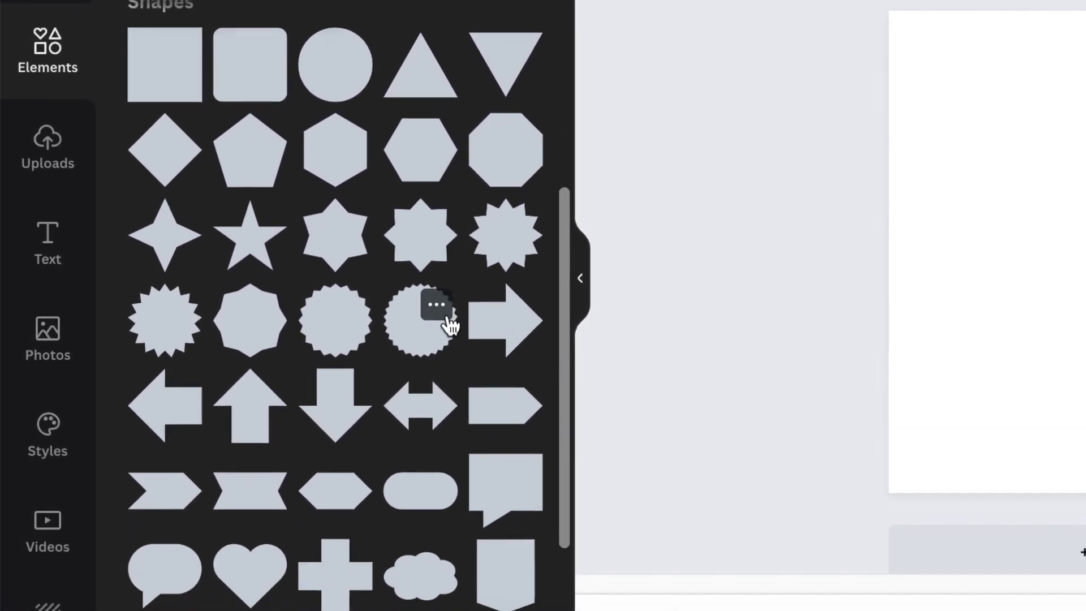
- Add a horizontal pill shape of about 245 by 123 and centre it on the page
click(457, 422)
click(433, 444)
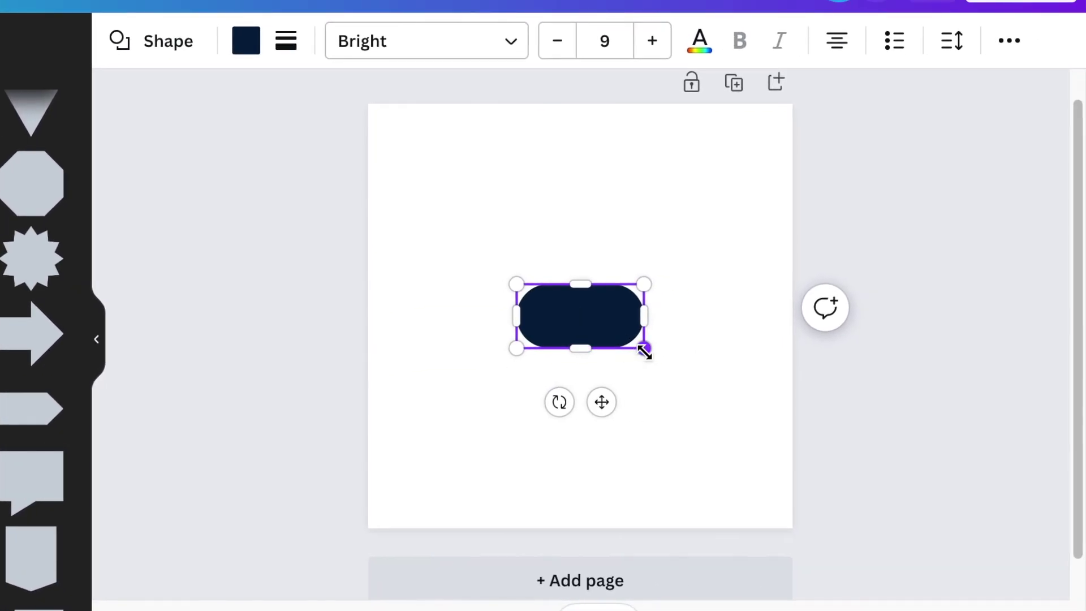
drag(771, 338, 857, 379)
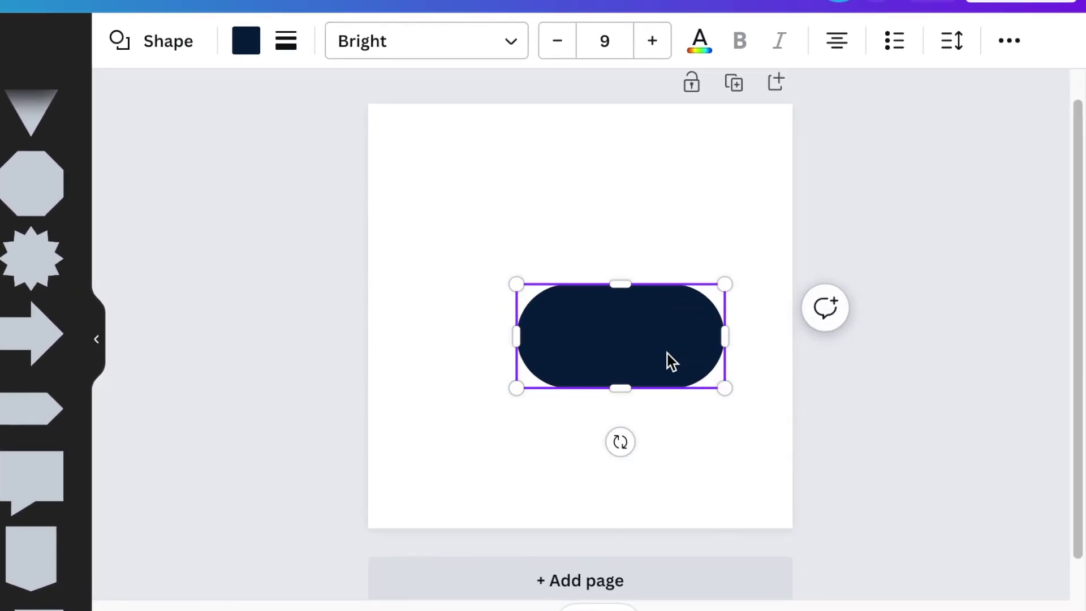
drag(667, 353, 608, 336)
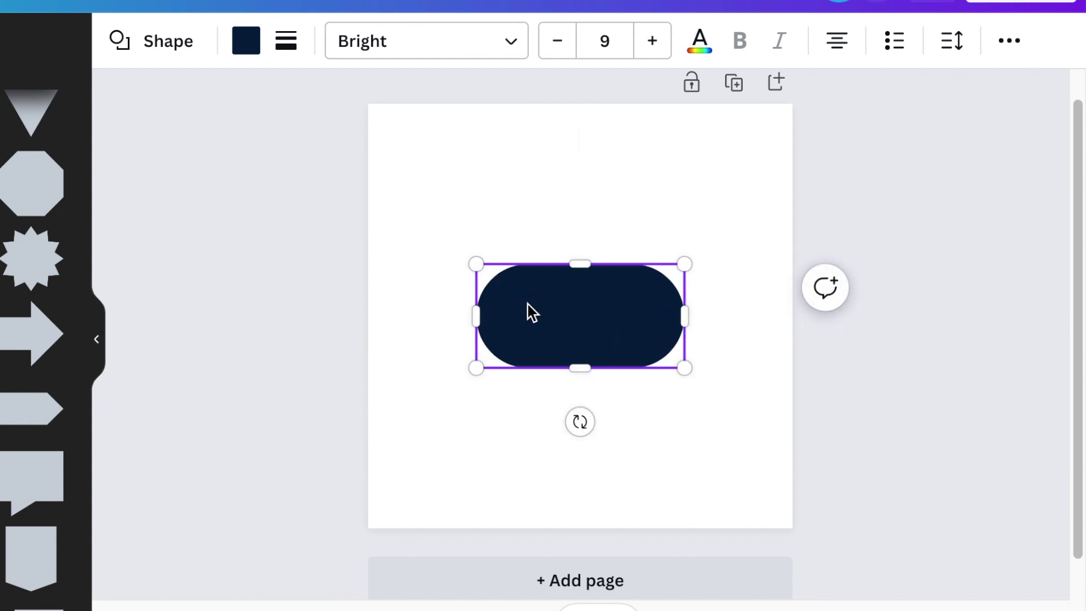
- Duplicate the dark pill and align the copy horizontally with the original, shifted slightly upward
click(554, 439)
click(550, 339)
click(541, 211)
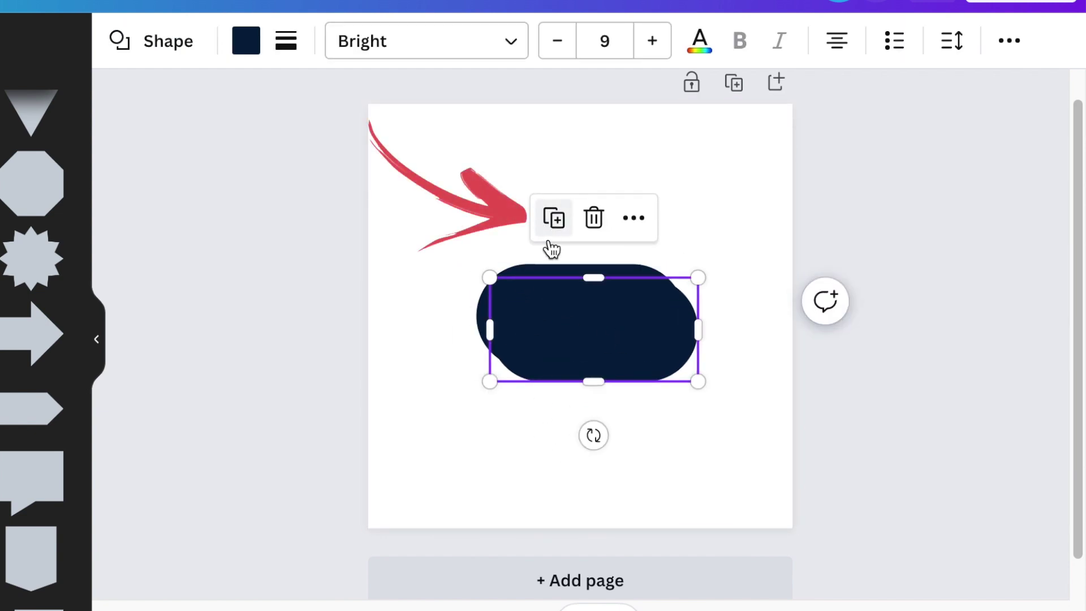
drag(574, 317, 560, 279)
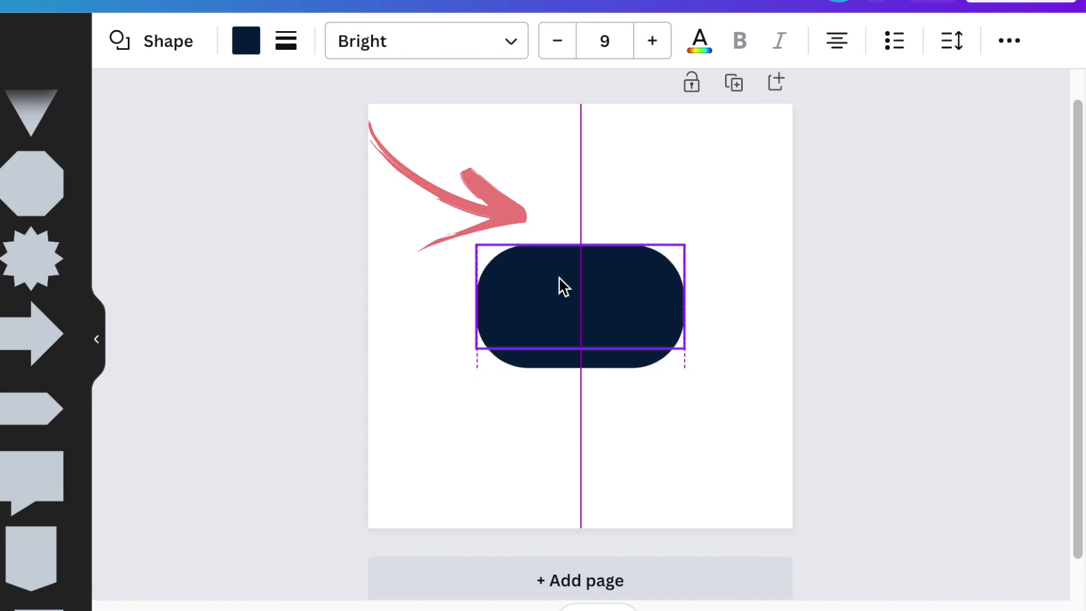
- Recolour the pill copy white and lower it to leave only a thin dark curve of the original uncovered
click(245, 41)
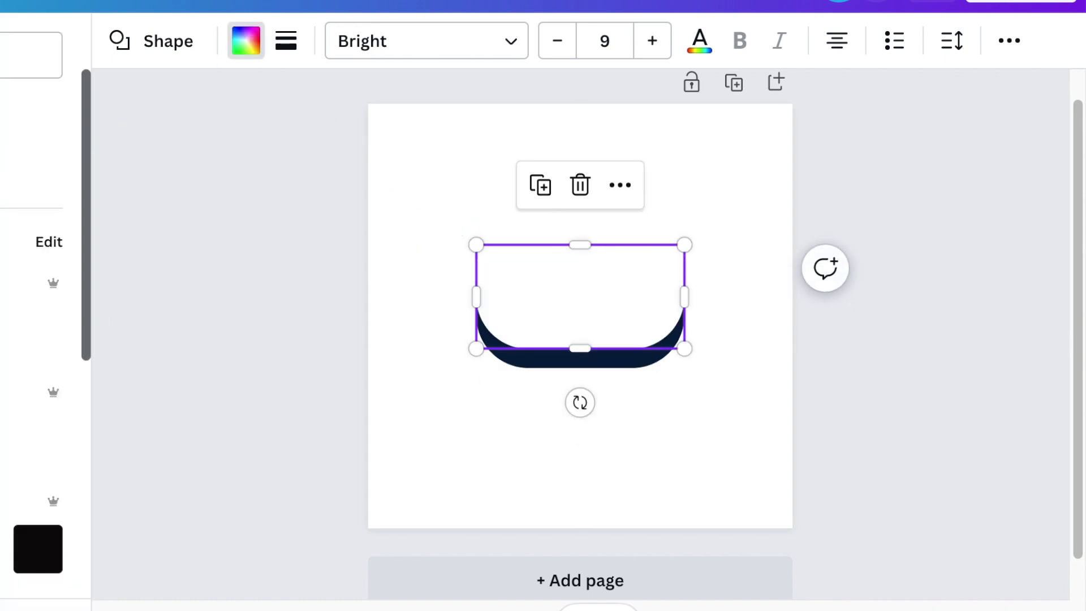
click(553, 290)
drag(555, 294, 555, 303)
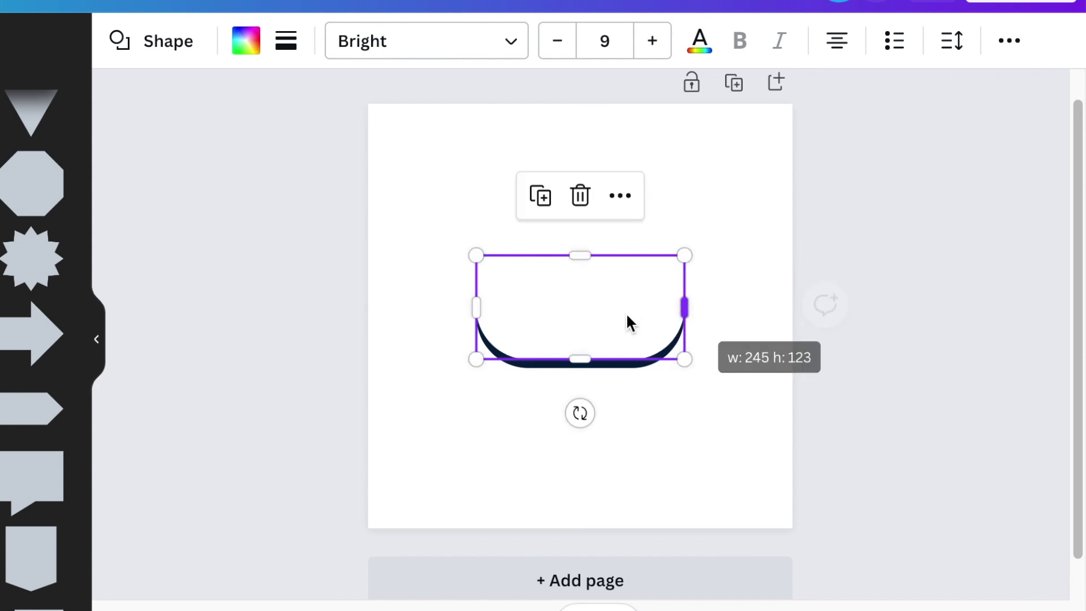
click(688, 429)
click(632, 343)
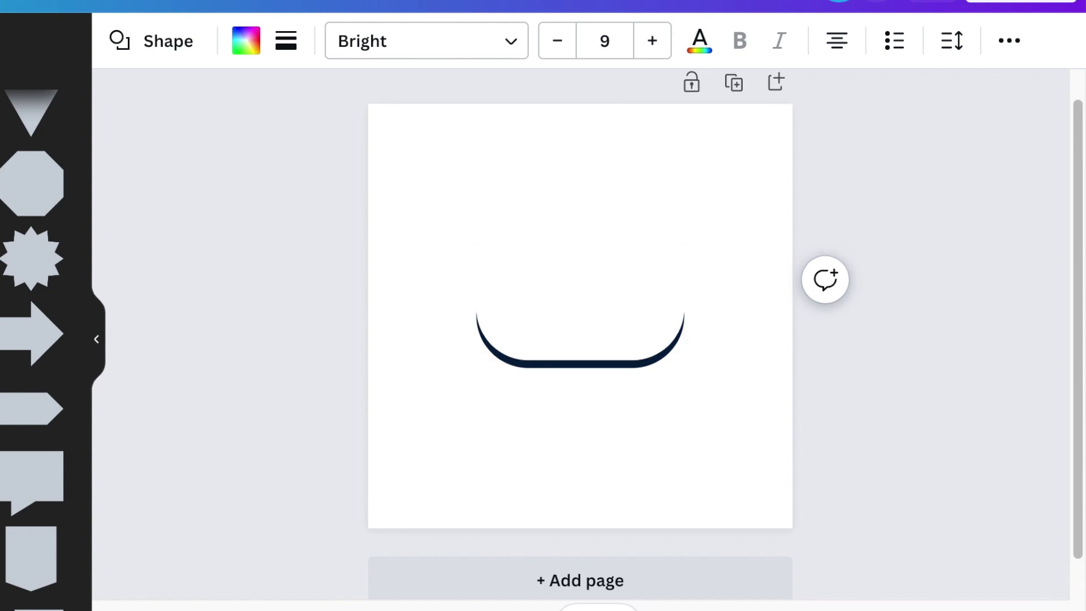
- Select both overlapping pills together and move the resulting curve higher on the page
click(254, 308)
drag(230, 293, 639, 292)
click(317, 351)
- Add the flat-topped shape with a rounded bottom from the shapes collection
scroll(12, 416, down, 3)
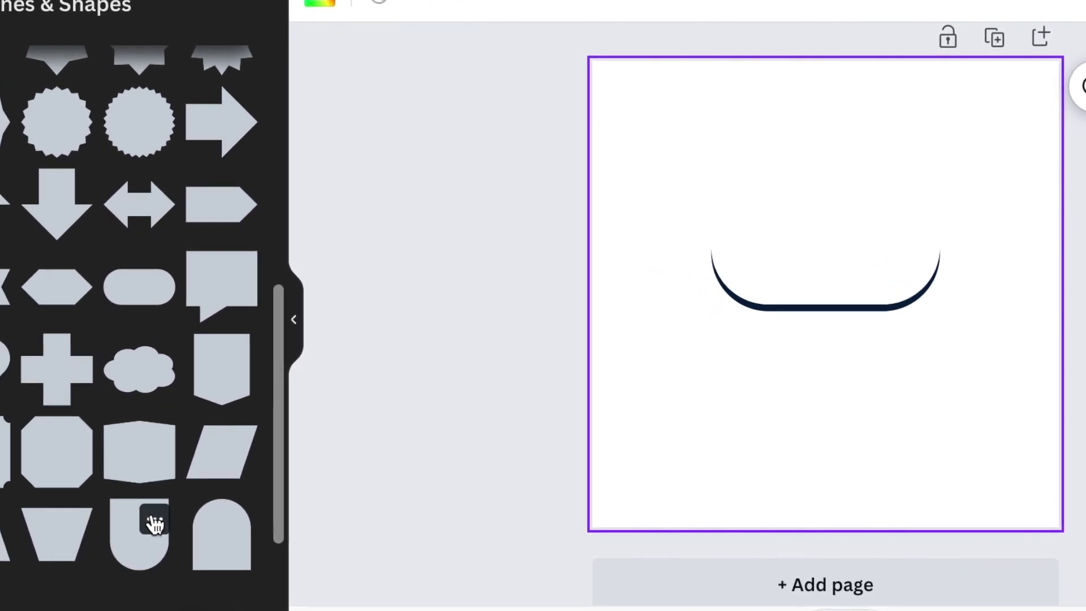
click(57, 517)
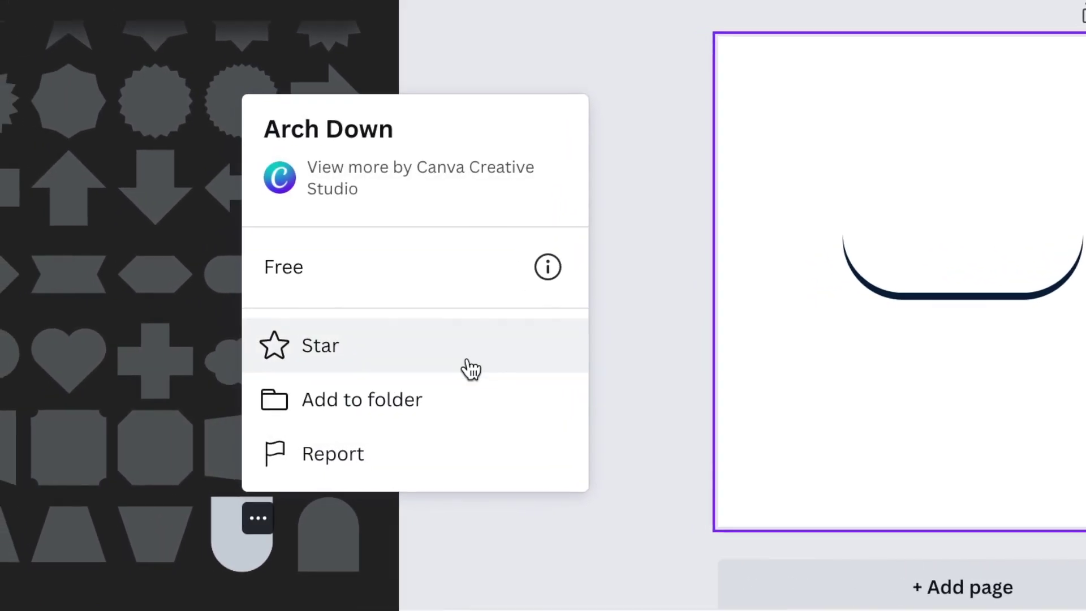
click(558, 525)
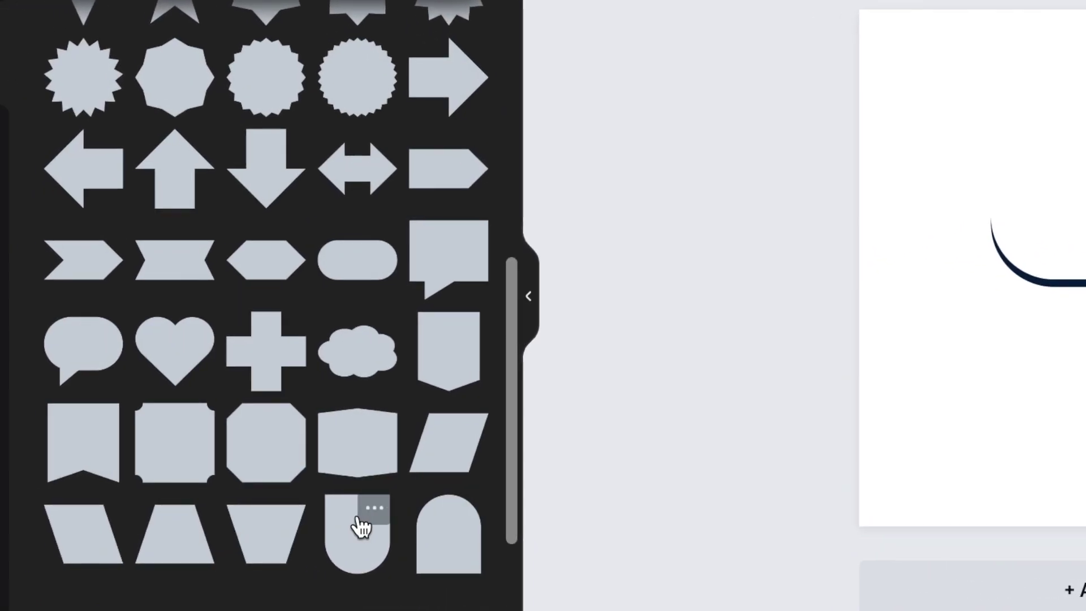
click(258, 518)
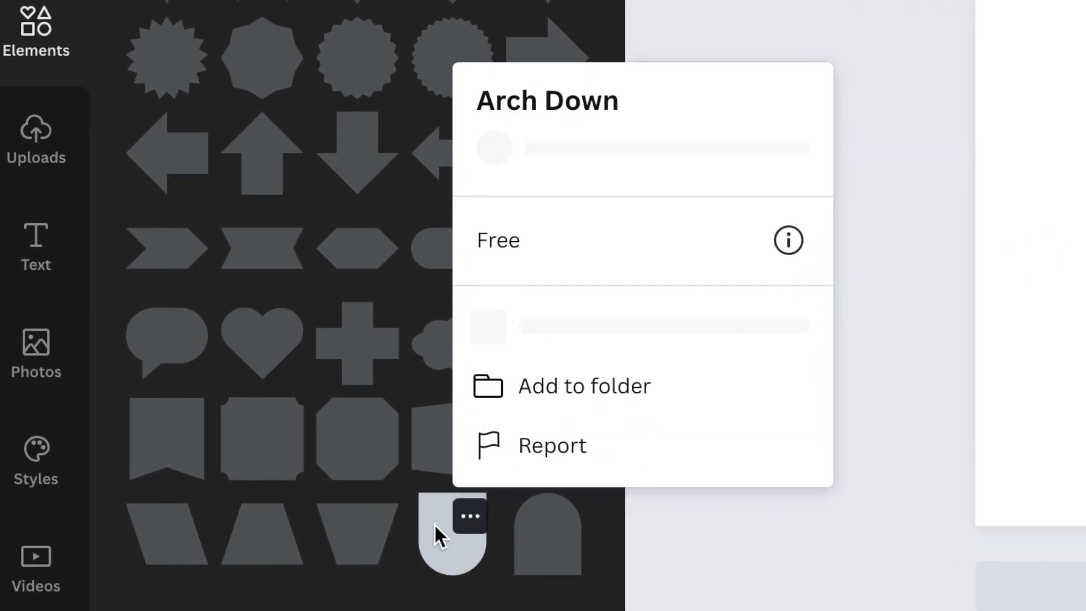
click(435, 534)
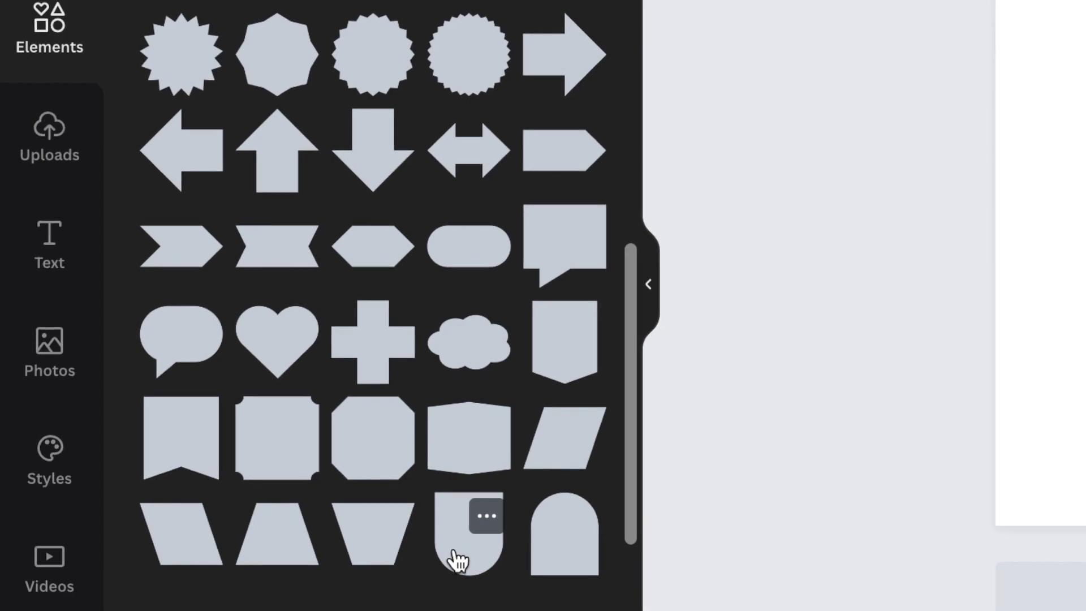
click(435, 543)
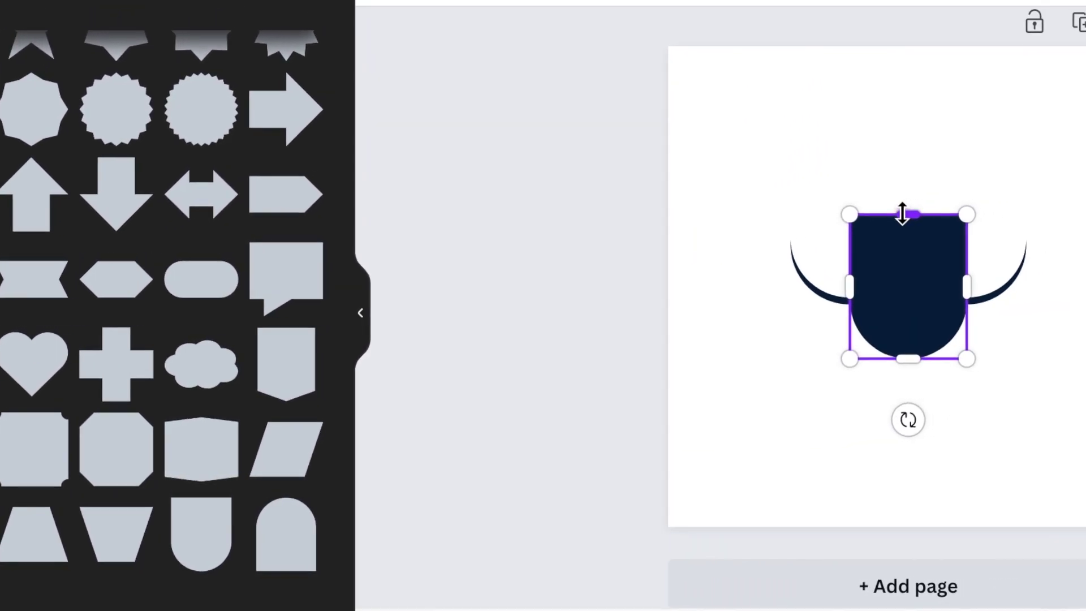
- Resize the round-bottomed shape to a shorter, smaller form and attach its flat top to the underside of the curve
drag(1005, 203, 1005, 234)
drag(782, 317, 764, 315)
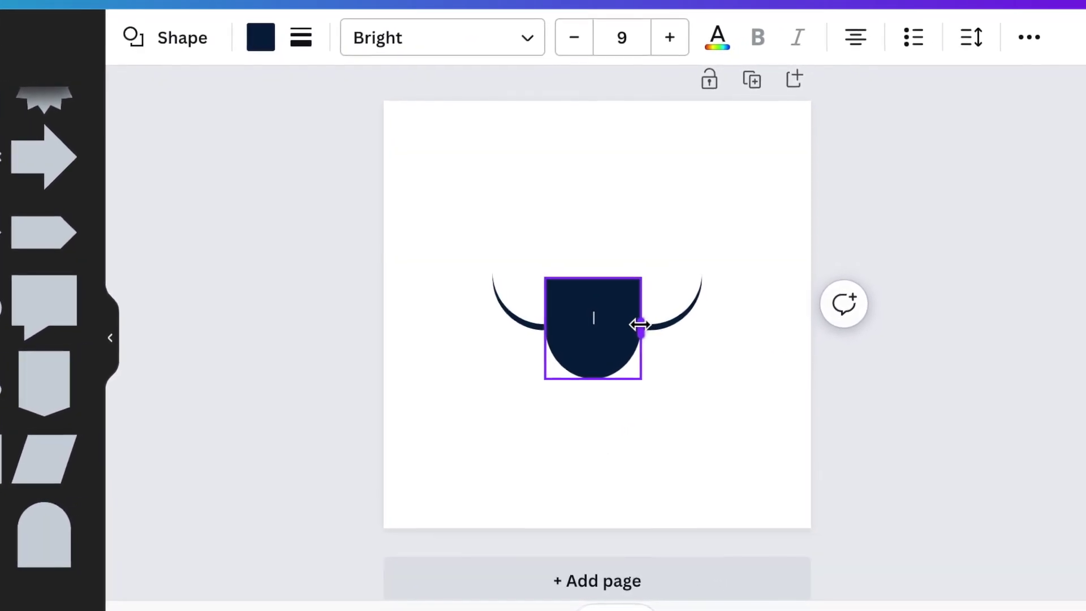
drag(569, 297, 568, 302)
drag(542, 351, 556, 382)
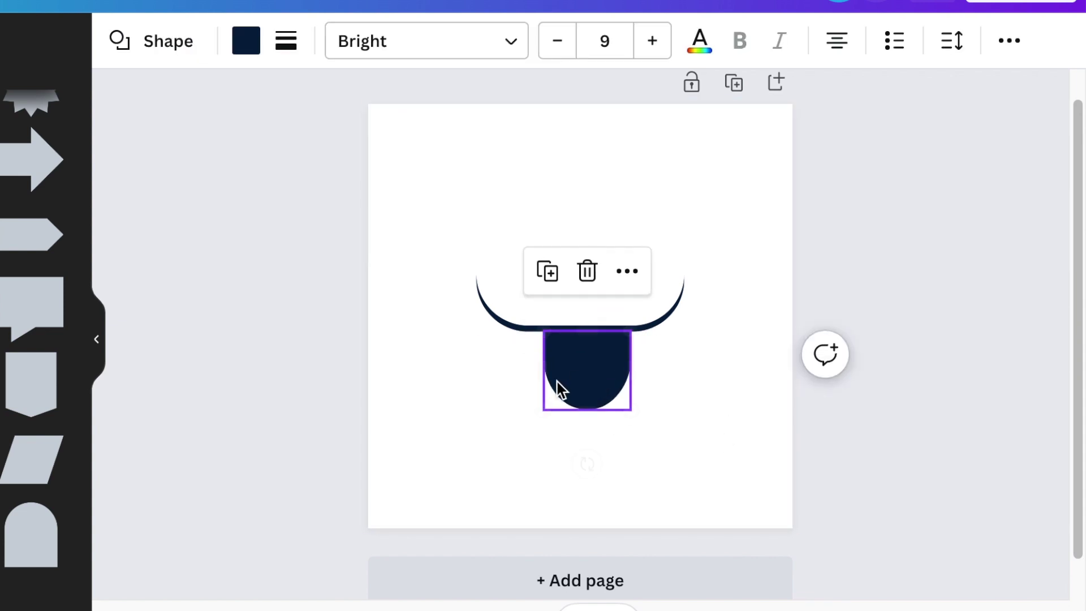
- Fine-tune the round-bottomed shape's horizontal position to centre it beneath the curve
click(716, 426)
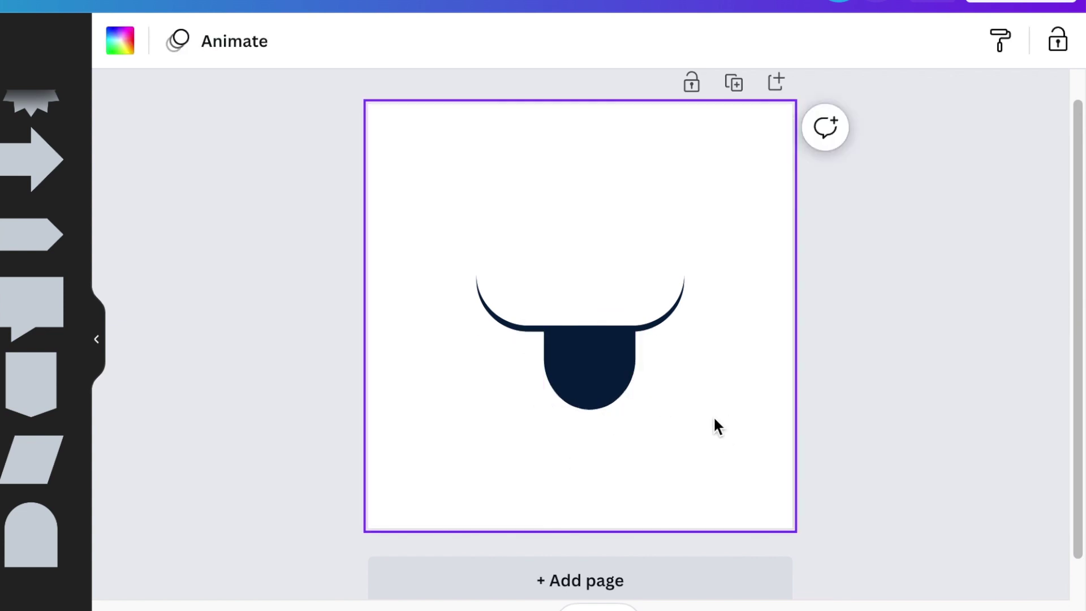
click(540, 369)
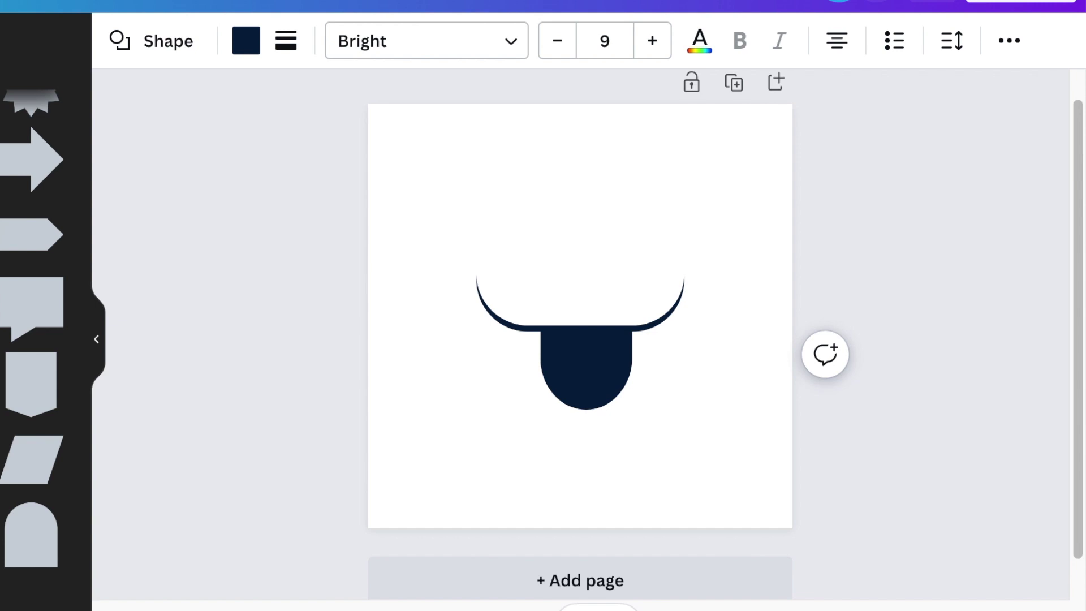
drag(592, 364, 588, 365)
click(672, 398)
drag(321, 237, 639, 338)
click(646, 453)
- Add a new page below the first one and place an upward-pointing triangle on it
scroll(647, 453, down, 1)
click(611, 542)
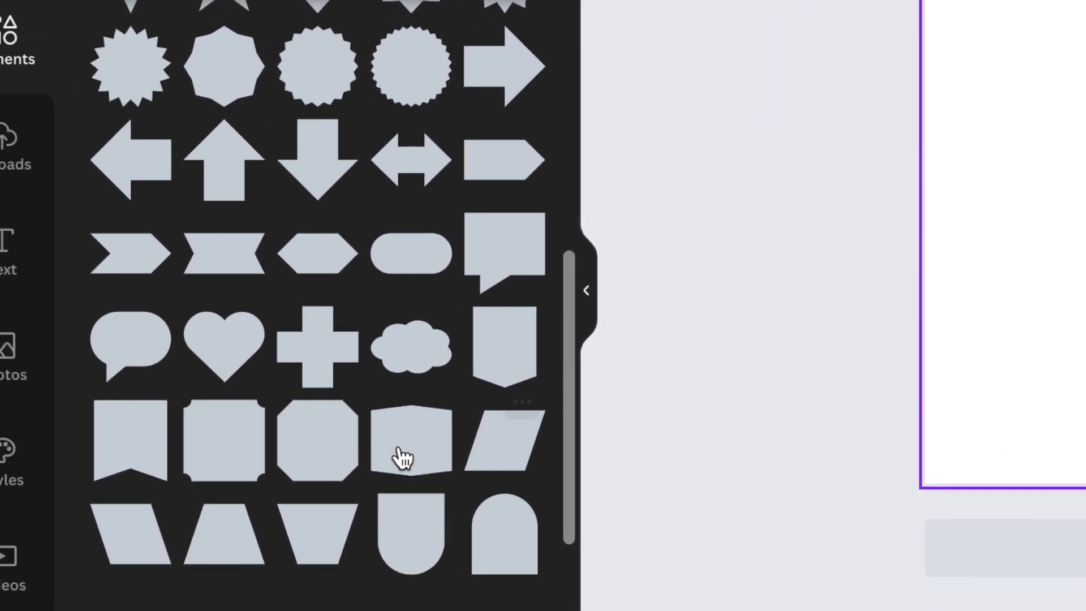
scroll(419, 453, down, 3)
scroll(396, 451, up, 4)
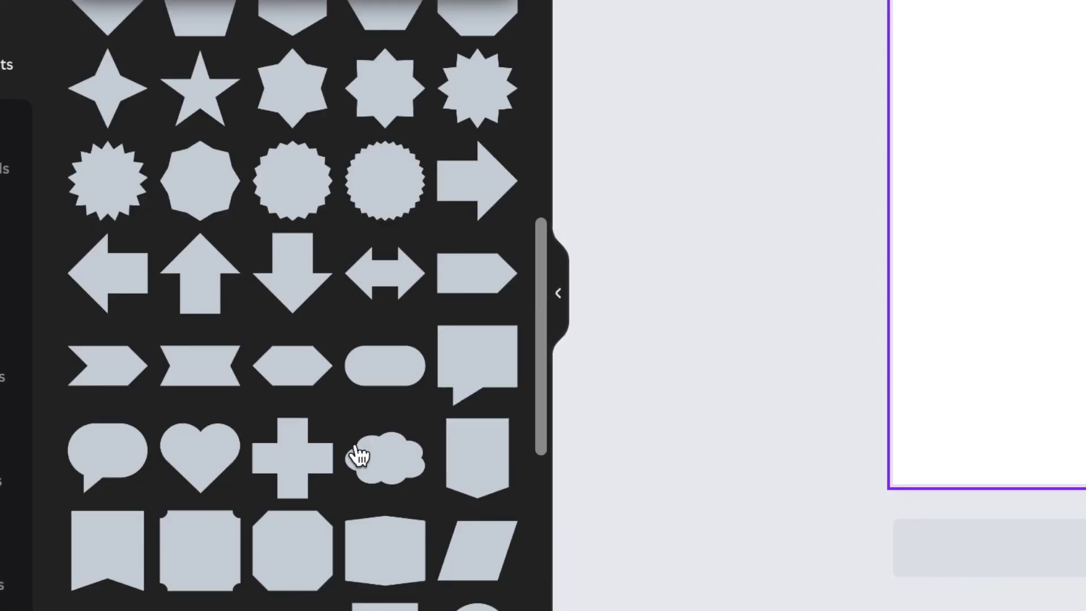
scroll(359, 455, up, 5)
click(385, 300)
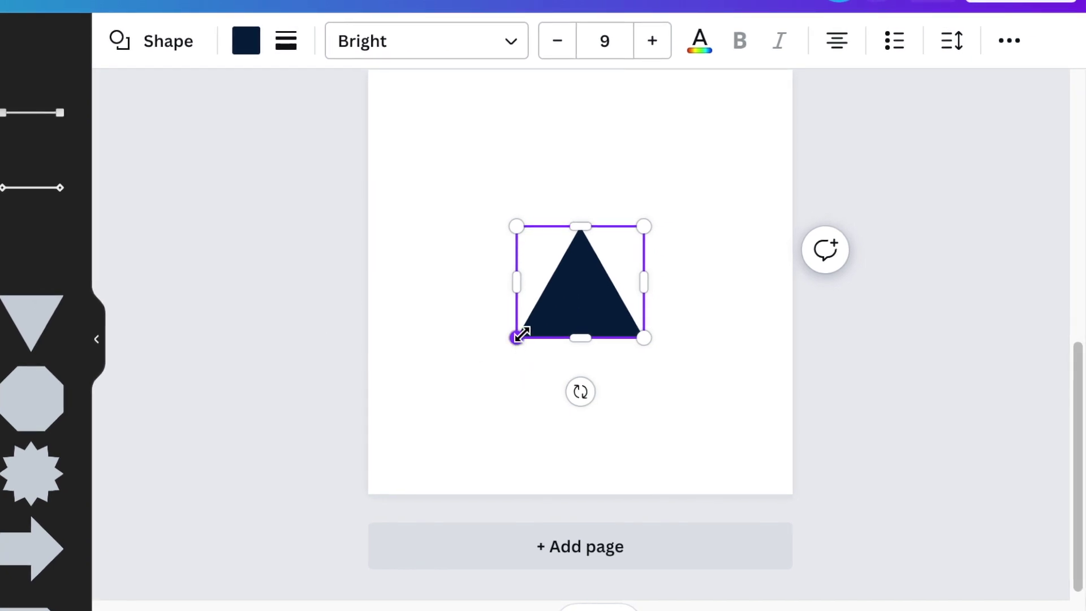
- Enlarge the triangle and overlay a duplicate of it at the same height
drag(521, 333, 421, 427)
drag(502, 394, 575, 355)
click(385, 440)
click(528, 381)
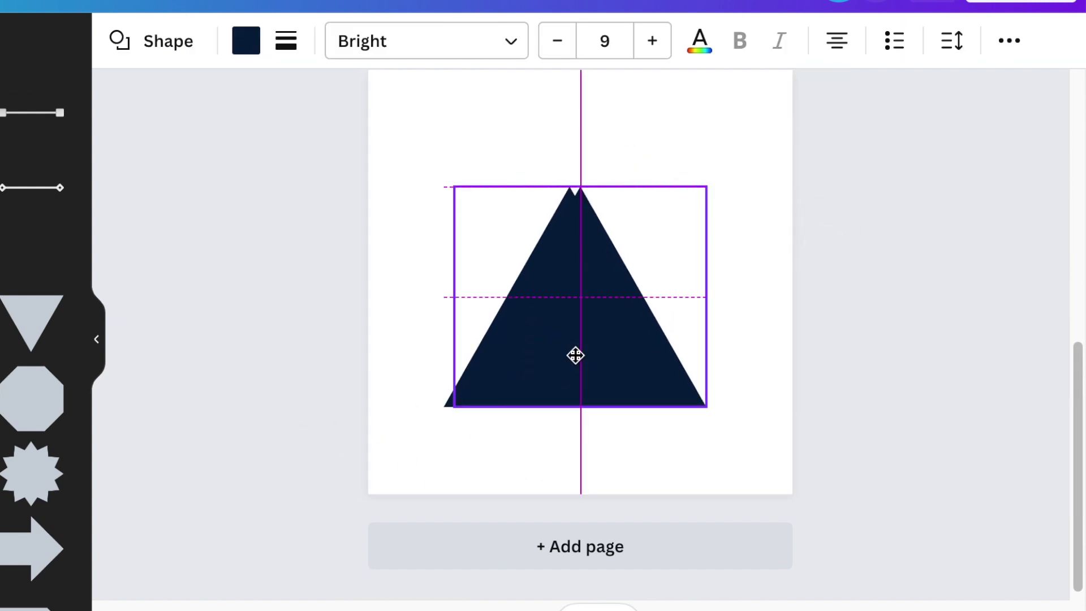
- Recolour the front triangle white, scale it down slightly and centre it inside the dark one to form a thin, even outline
click(247, 51)
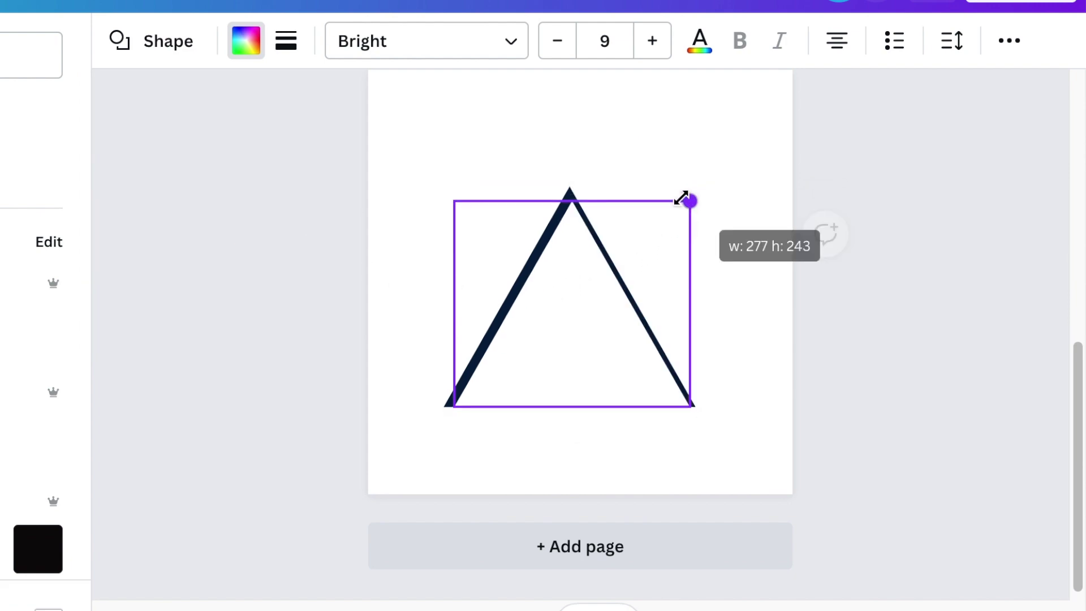
drag(551, 328, 551, 316)
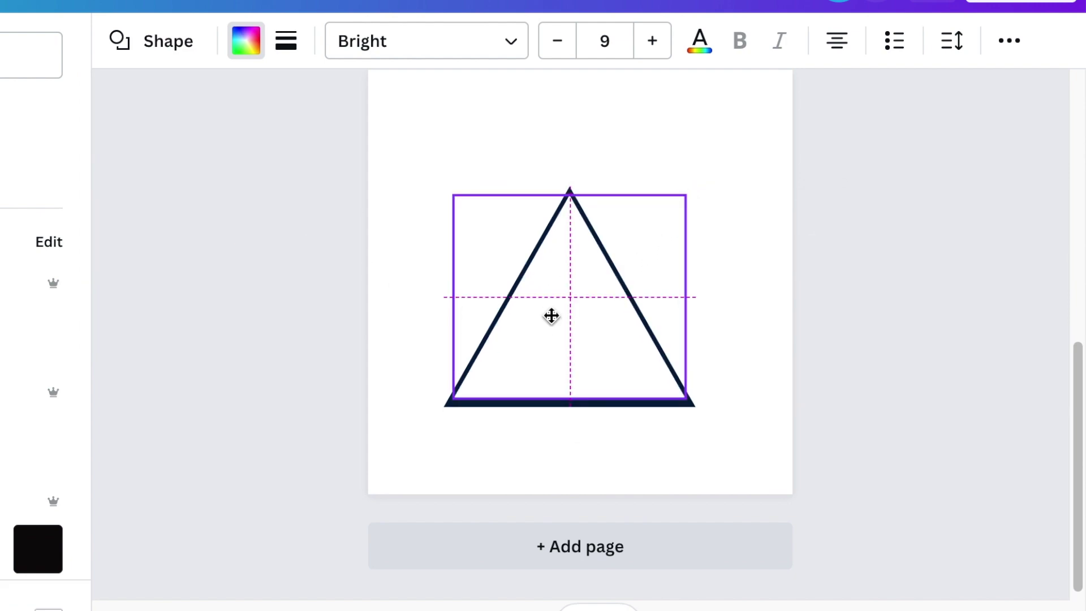
drag(571, 395, 574, 400)
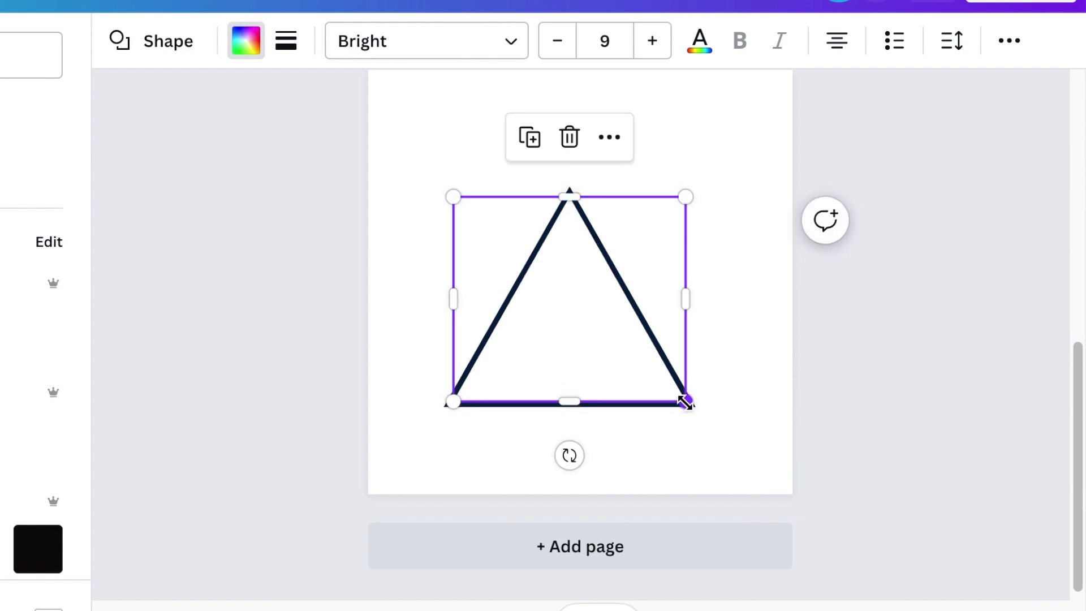
click(827, 436)
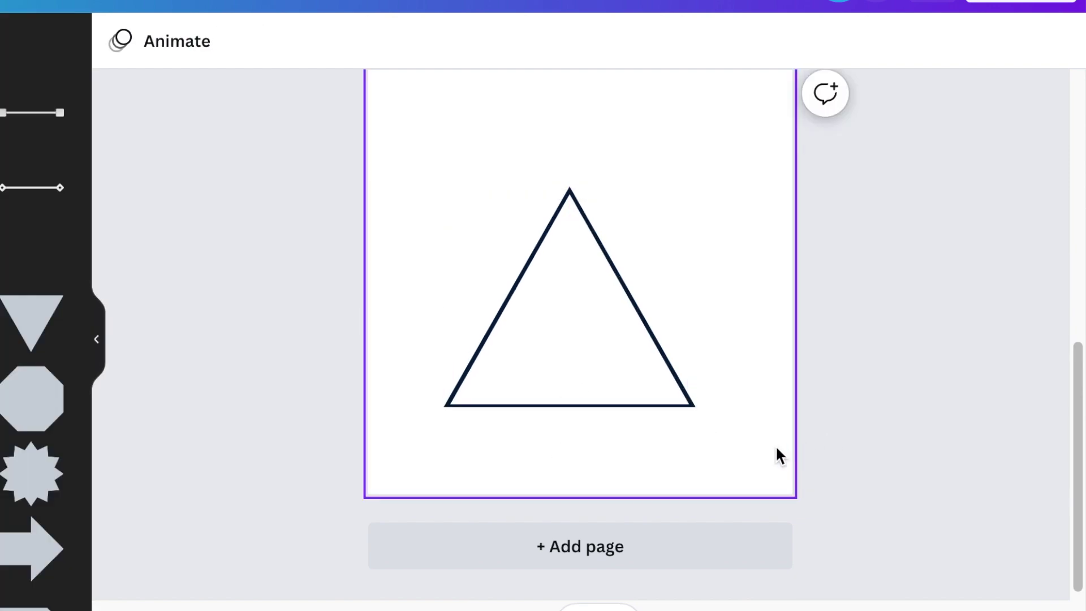
click(614, 371)
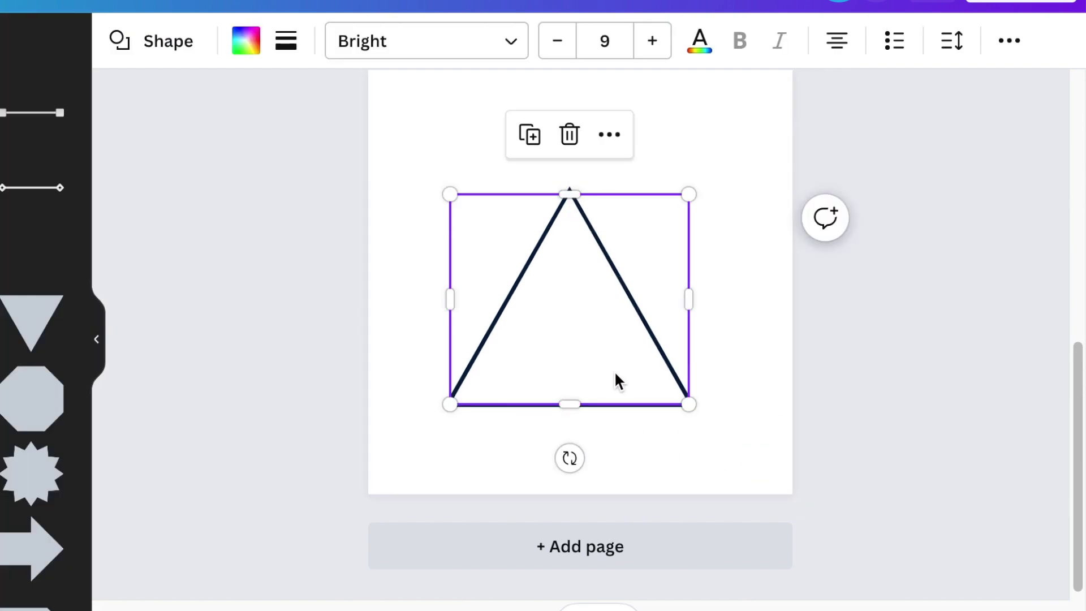
click(882, 438)
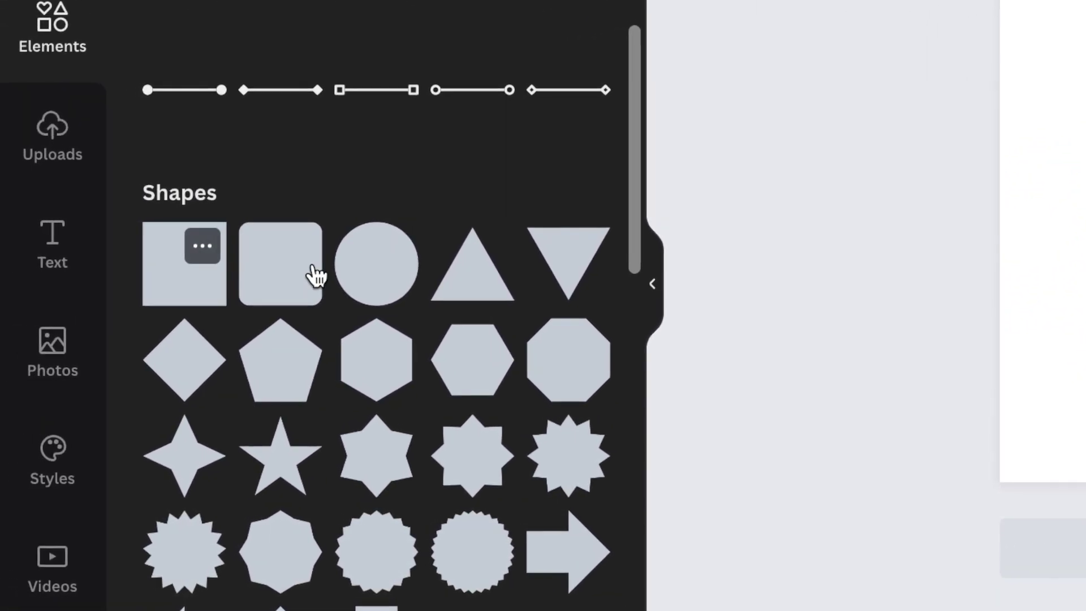
- Add a square and reshape it into a wide horizontal band across the middle of the triangle outline
click(315, 275)
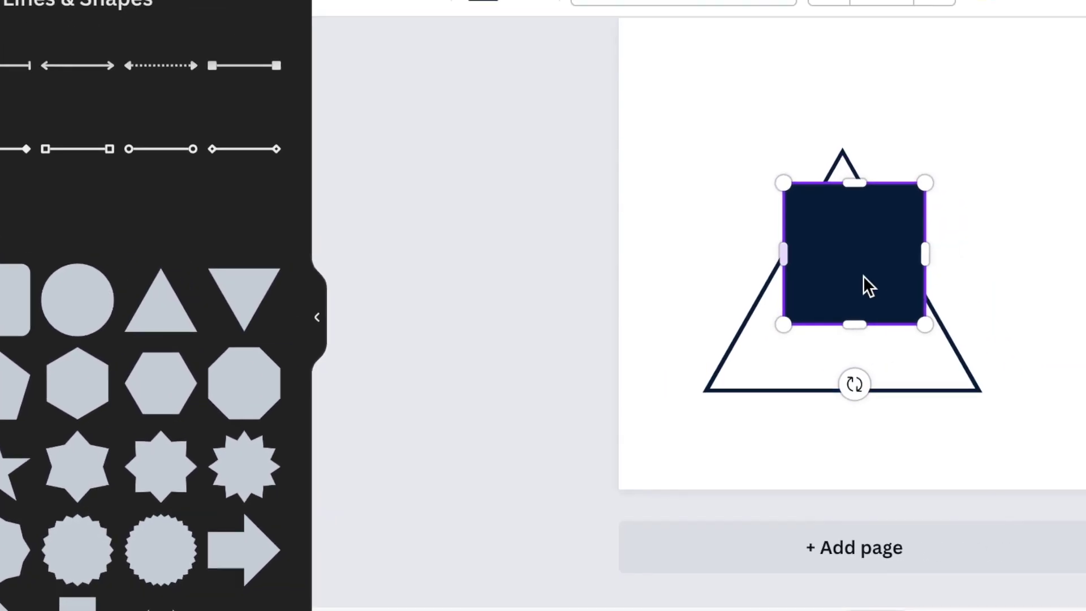
drag(543, 300, 480, 309)
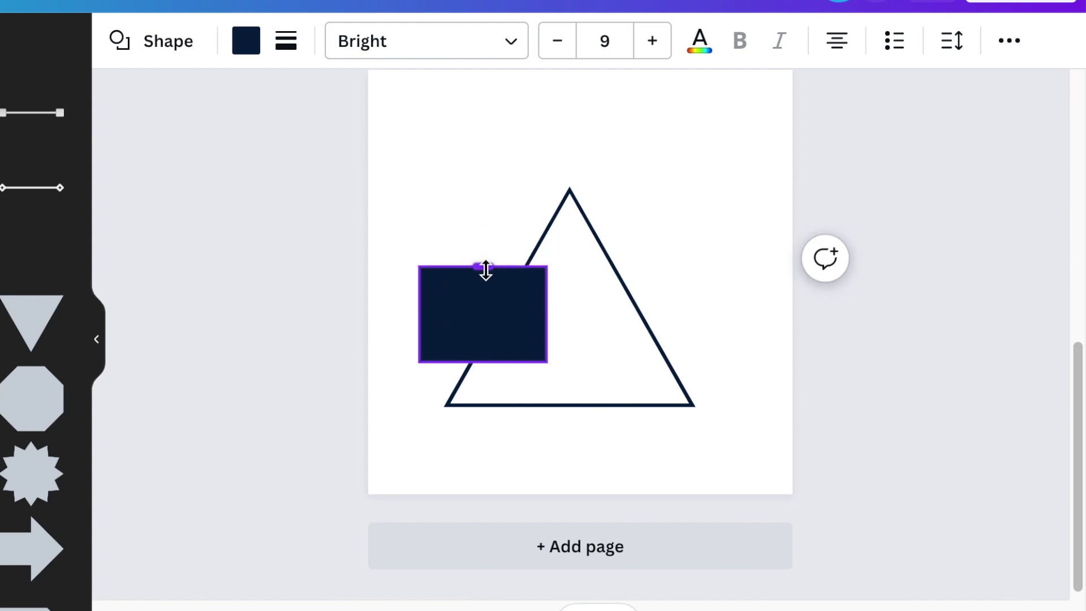
mouse_move(481, 327)
mouse_down()
mouse_move(475, 345)
mouse_move(474, 314)
mouse_up()
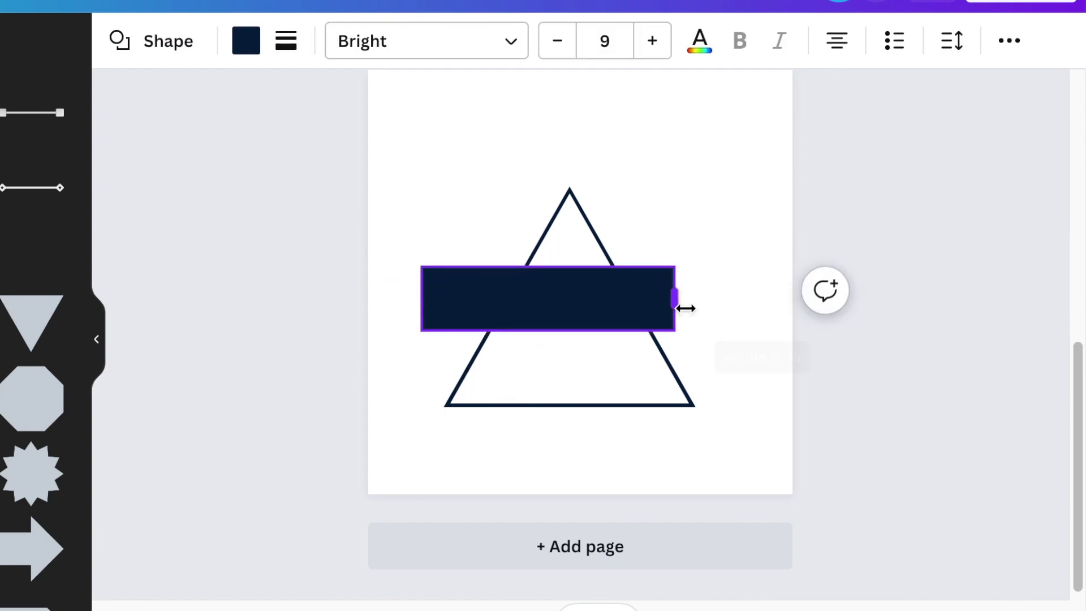
drag(685, 308, 729, 315)
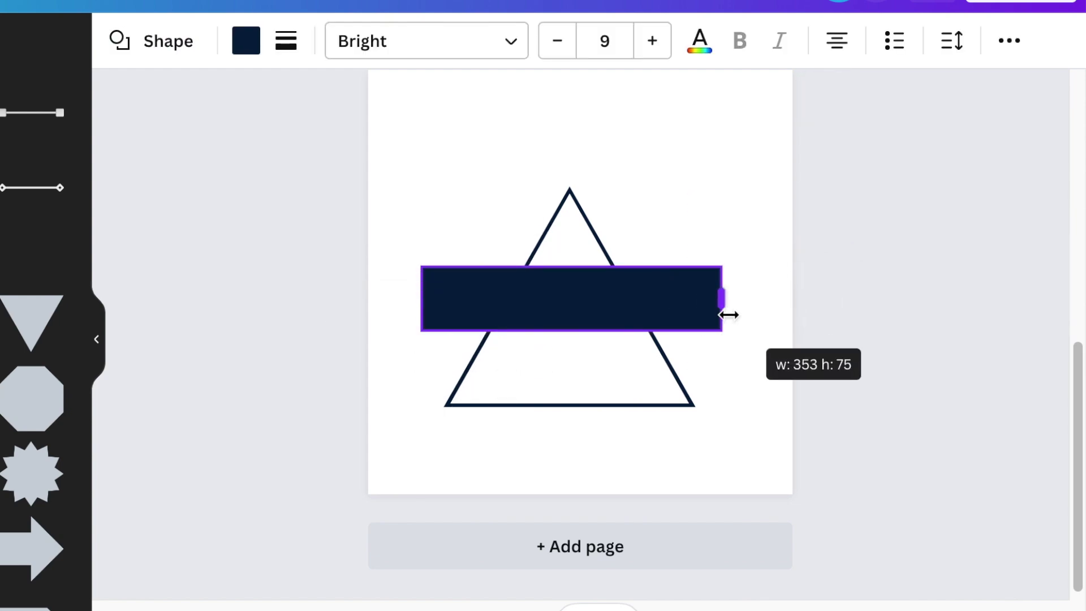
- Recolour the horizontal band white to mask the middle of the triangle's sides
click(249, 45)
click(1, 169)
click(255, 295)
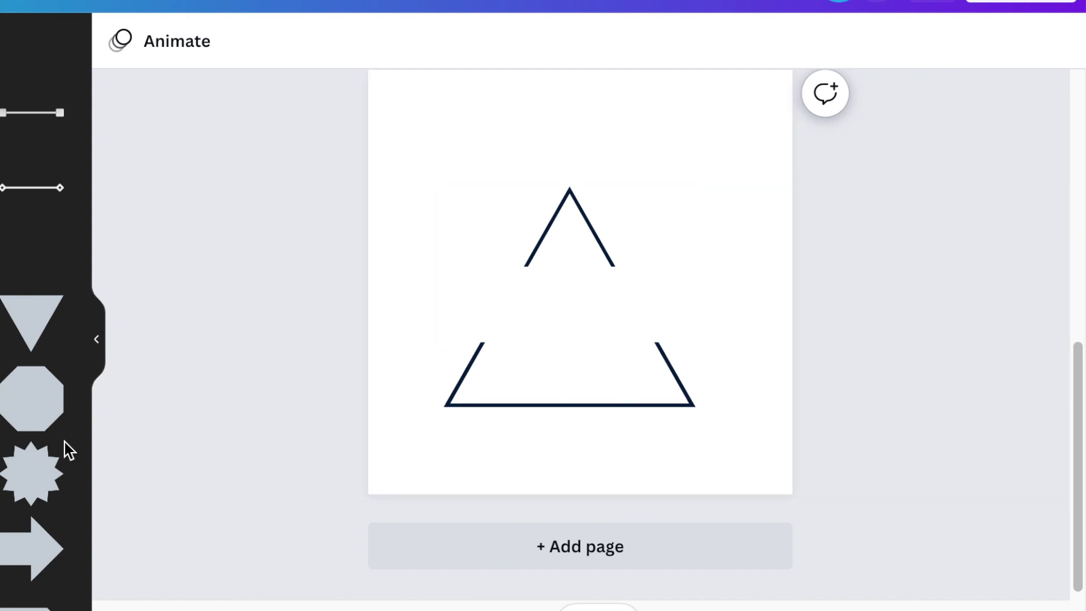
- Paste the dark half-rounded shape over the middle of the triangle's base and recolour it white to mask a gap
scroll(20, 468, up, 2)
scroll(233, 418, up, 8)
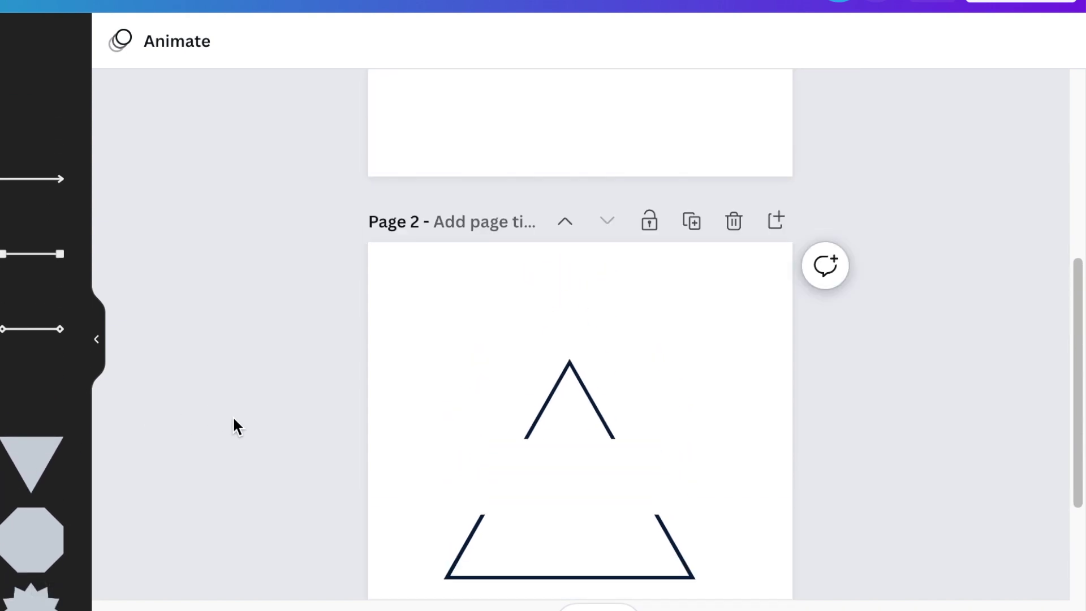
scroll(266, 410, down, 8)
click(448, 451)
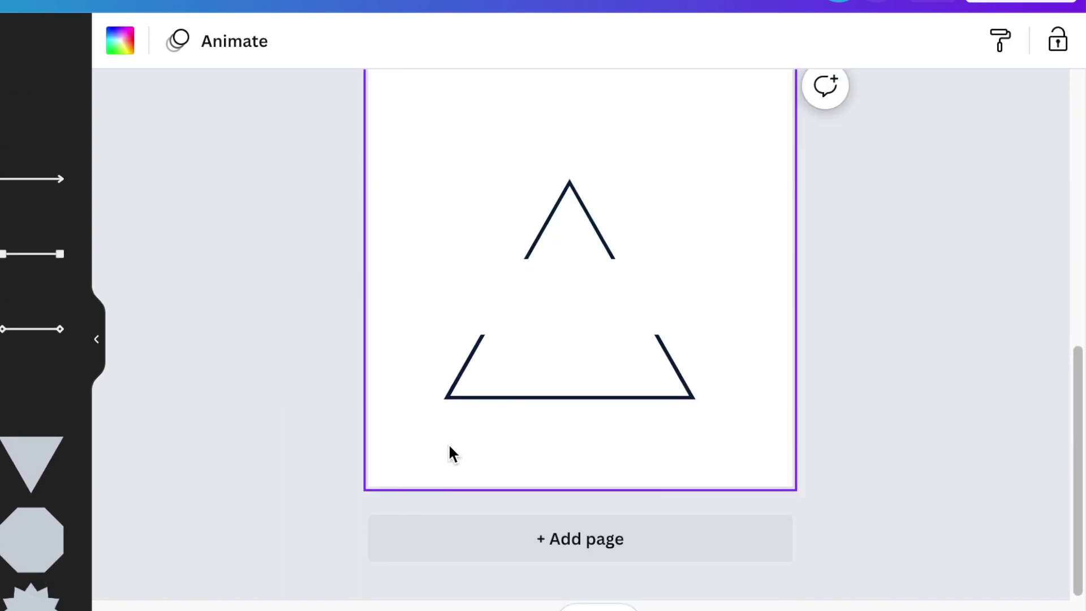
key(ctrl+v)
drag(570, 323, 562, 421)
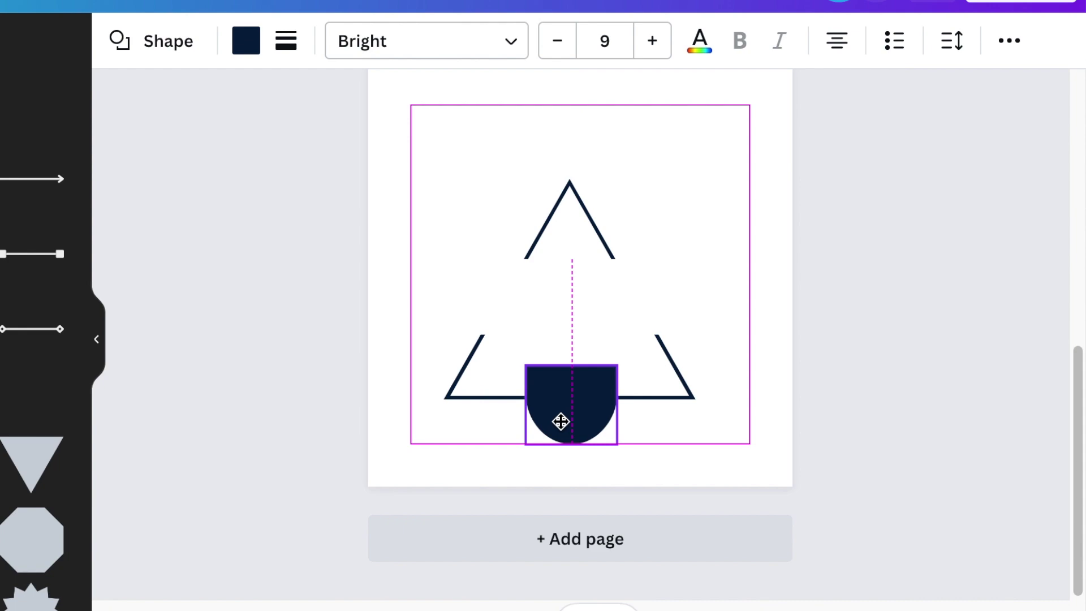
click(233, 54)
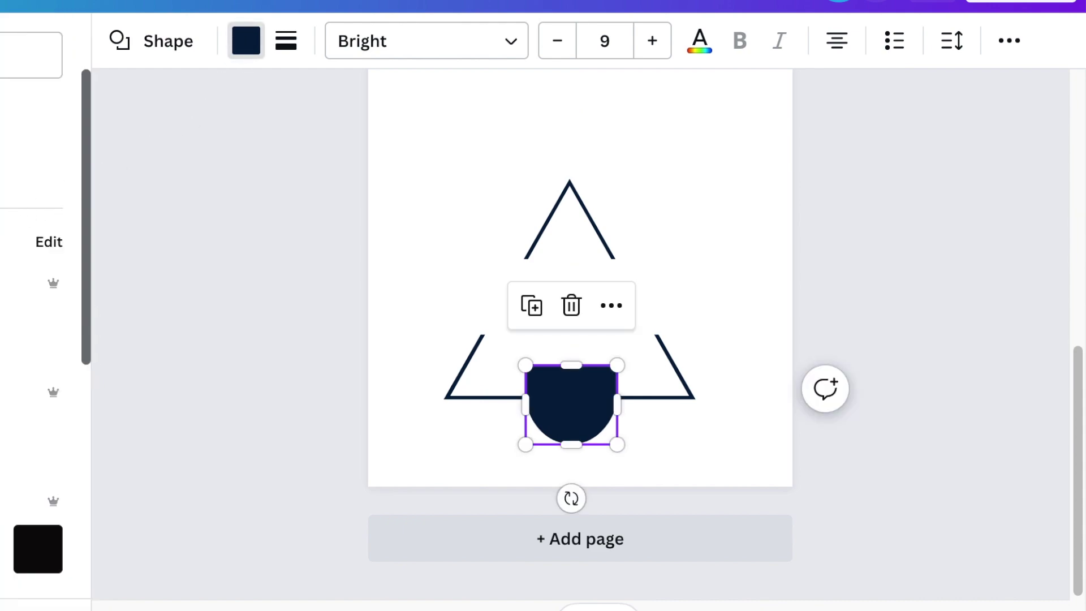
click(139, 261)
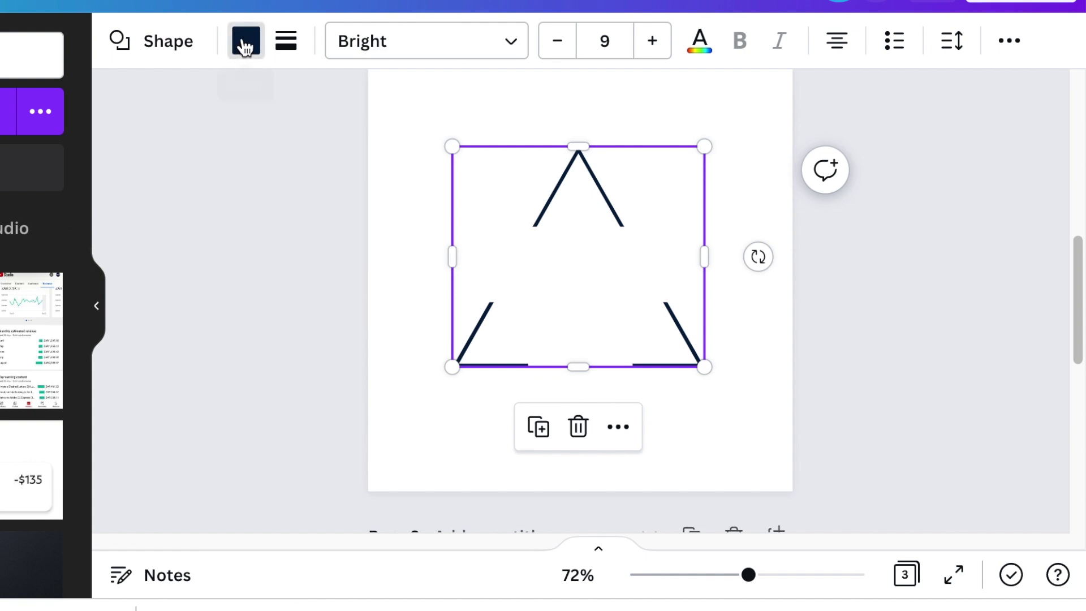
- Recolour the dark triangle behind the white shapes gold
click(245, 45)
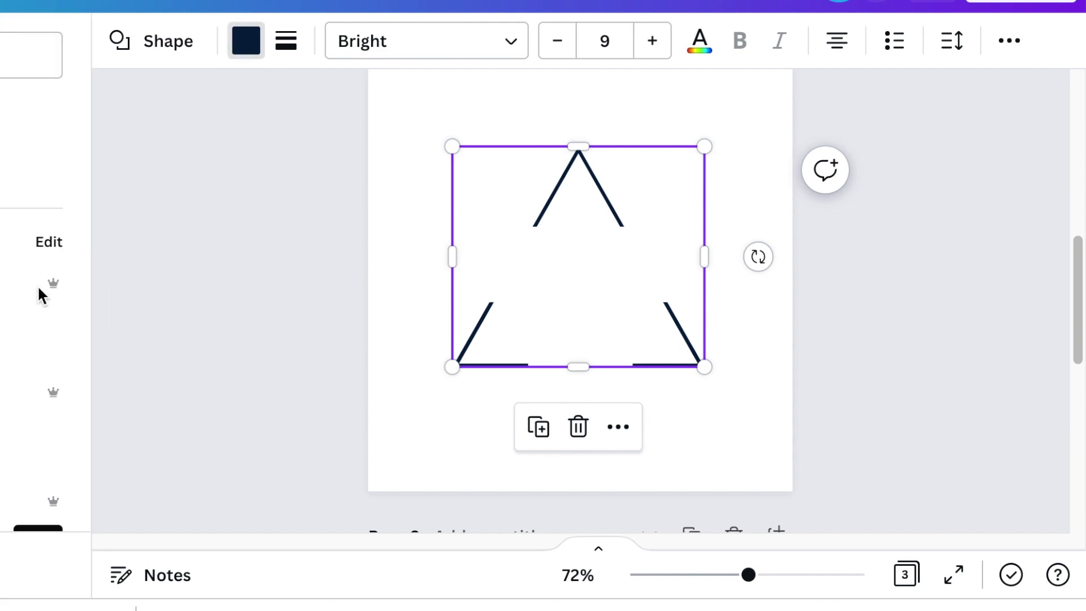
scroll(45, 297, down, 1)
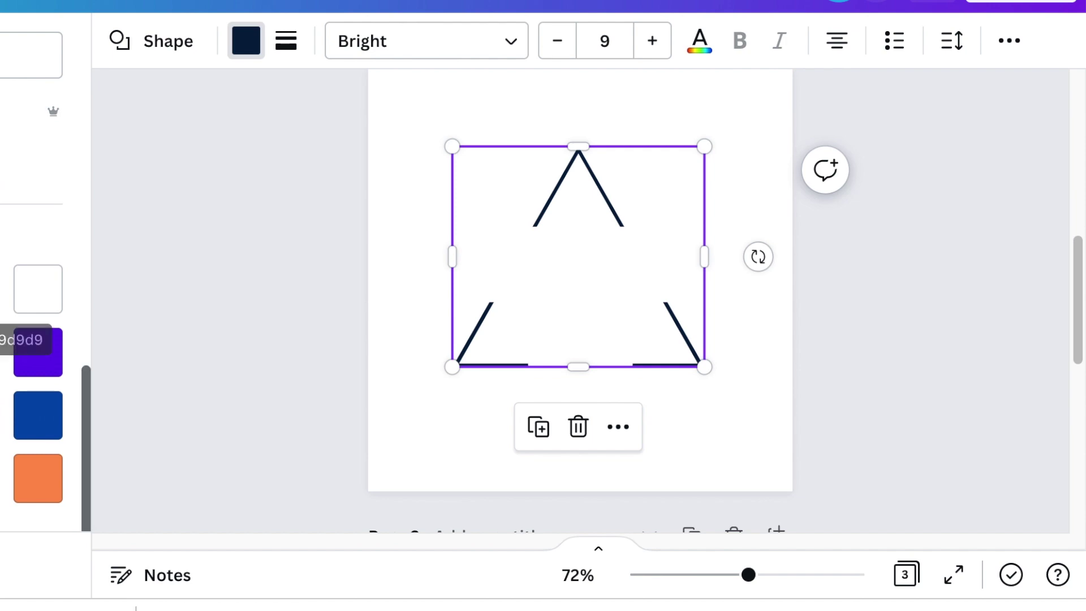
click(228, 307)
- Recolour the half-rounded head and the curved horns on page 1 gold to match the triangle
scroll(232, 321, up, 5)
scroll(232, 321, up, 3)
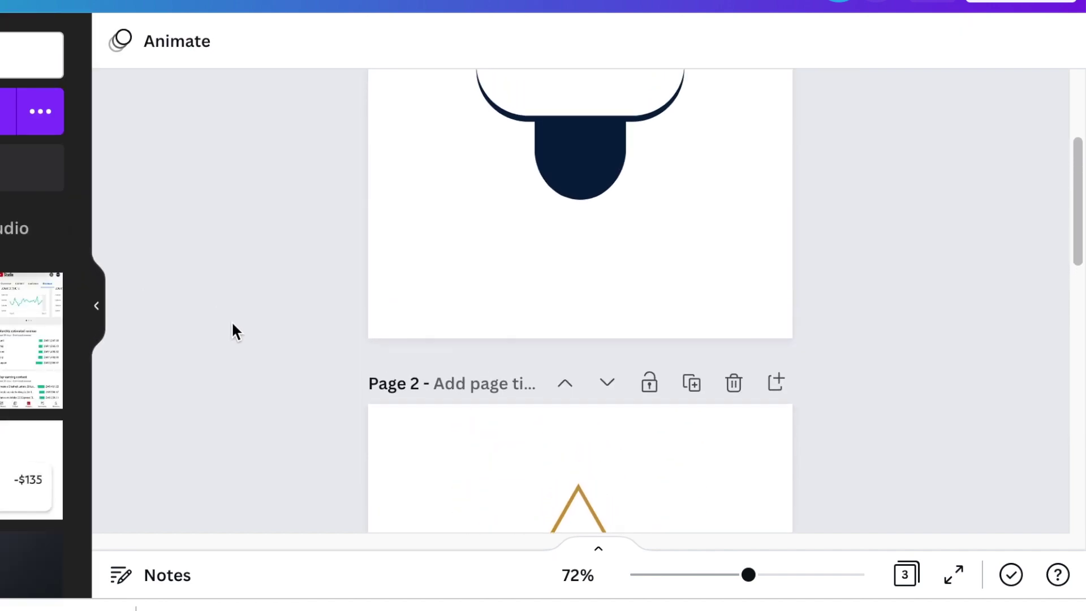
click(572, 267)
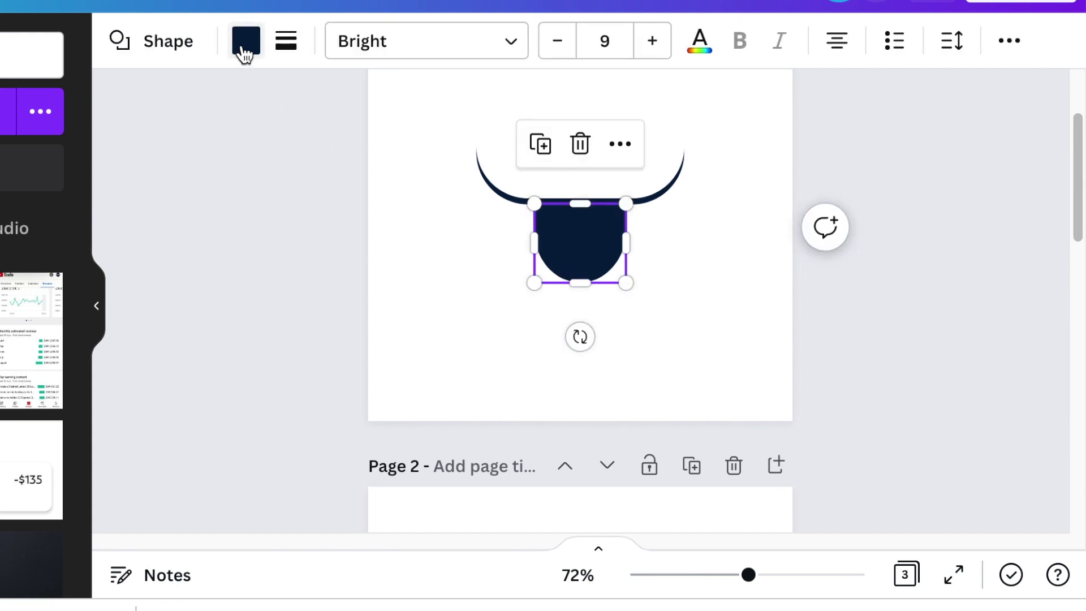
click(245, 43)
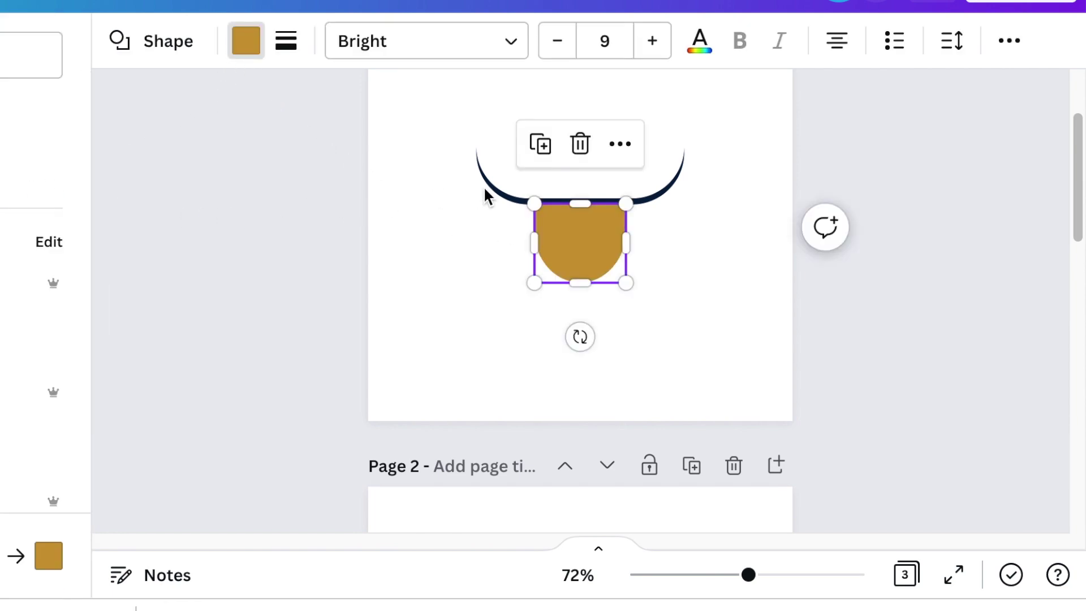
click(267, 328)
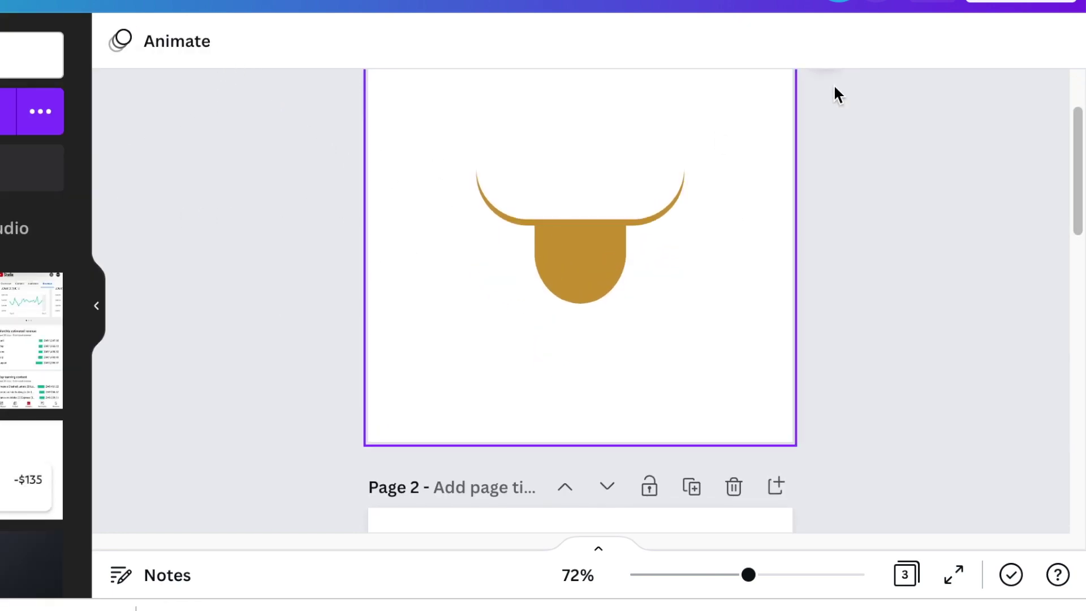
- Download page 2 as a 500 × 500 px PNG with a transparent background and the download settings saved
click(1026, 2)
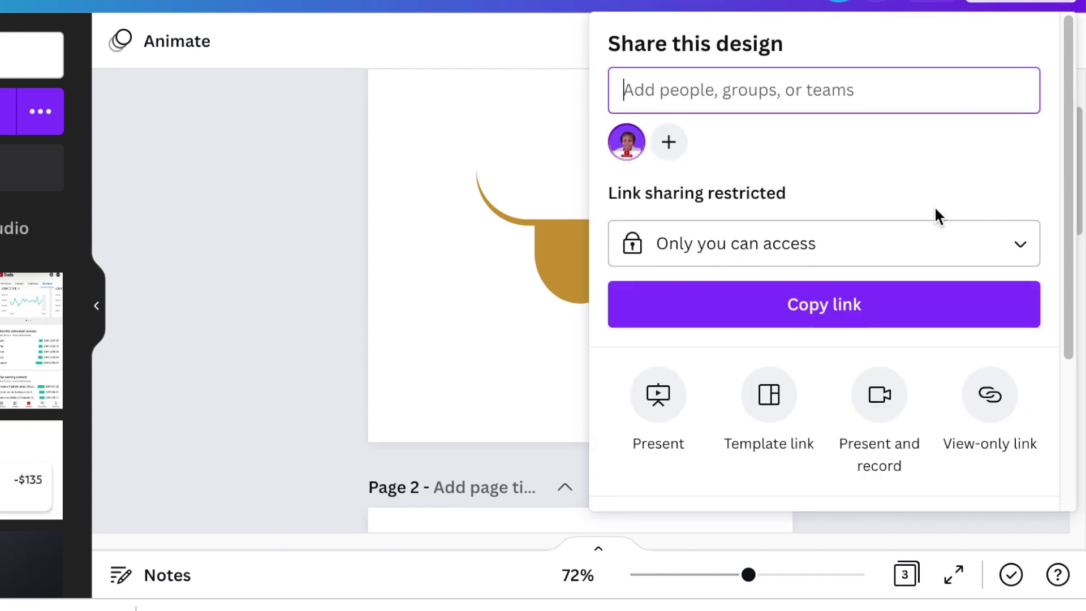
scroll(935, 215, down, 3)
click(756, 340)
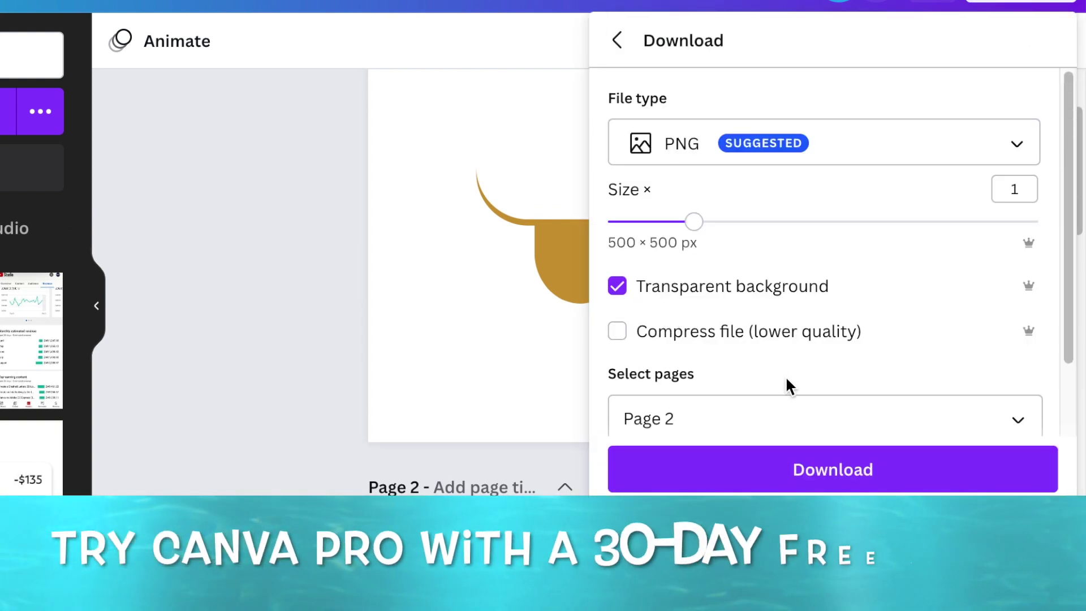
scroll(785, 379, down, 2)
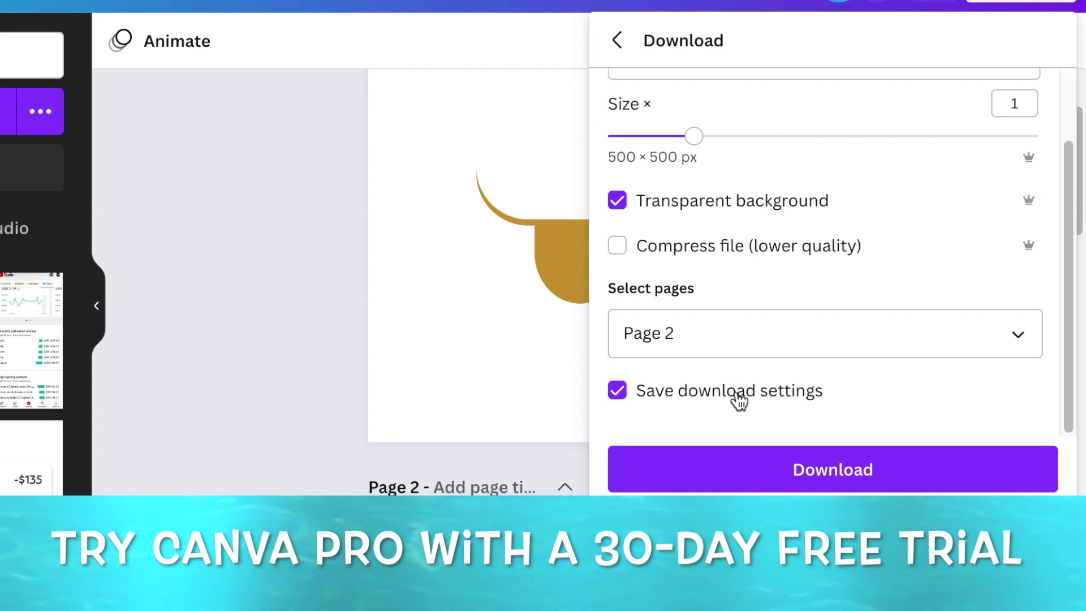
click(832, 471)
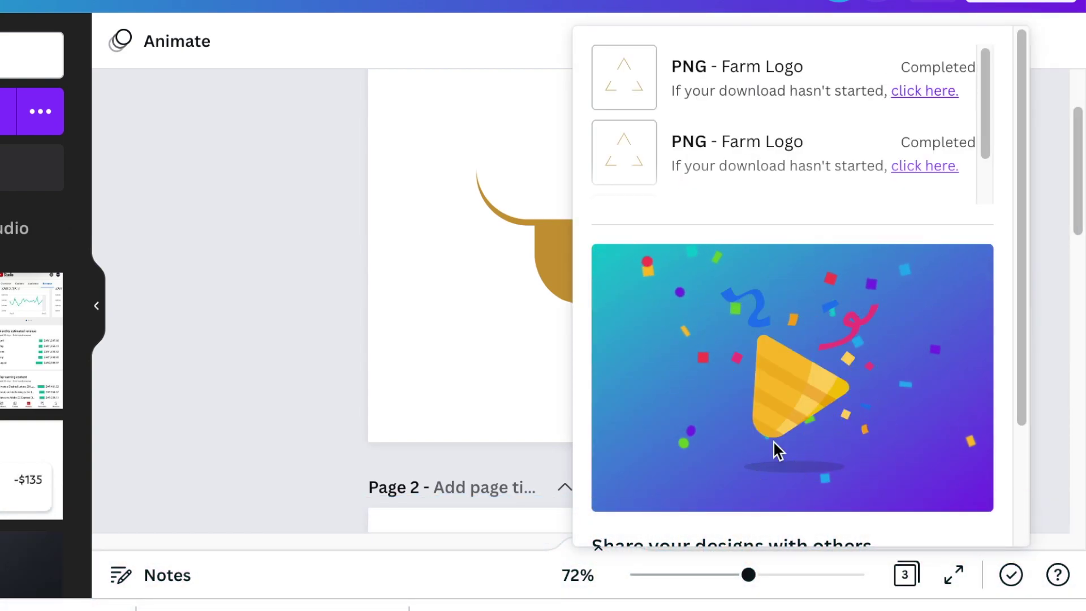
- Download the gold triangle page once more with the saved PNG settings and close the download results
click(272, 315)
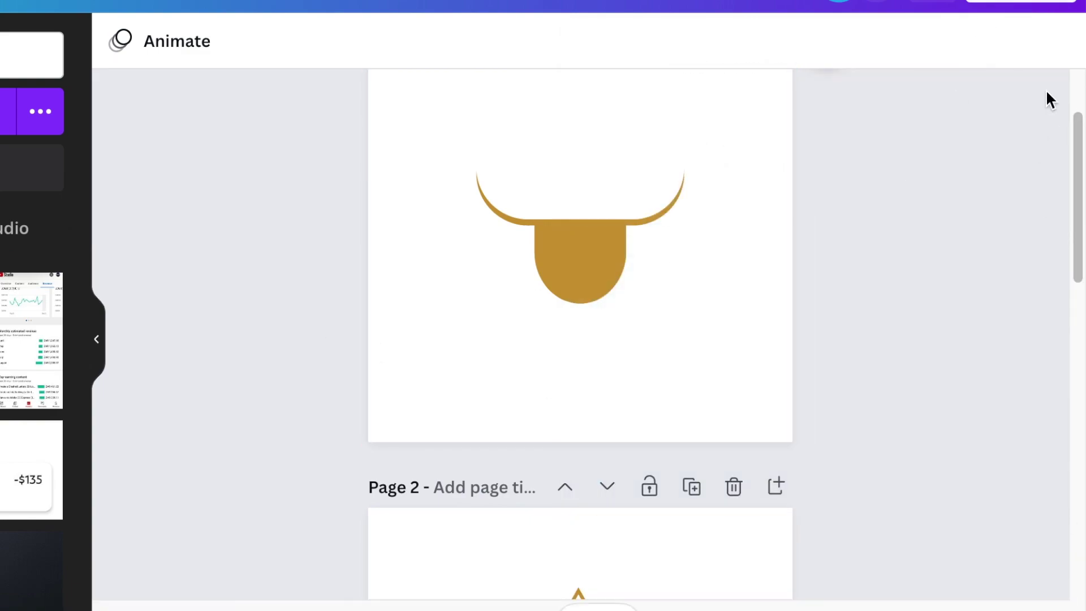
click(1021, 4)
click(823, 390)
click(874, 536)
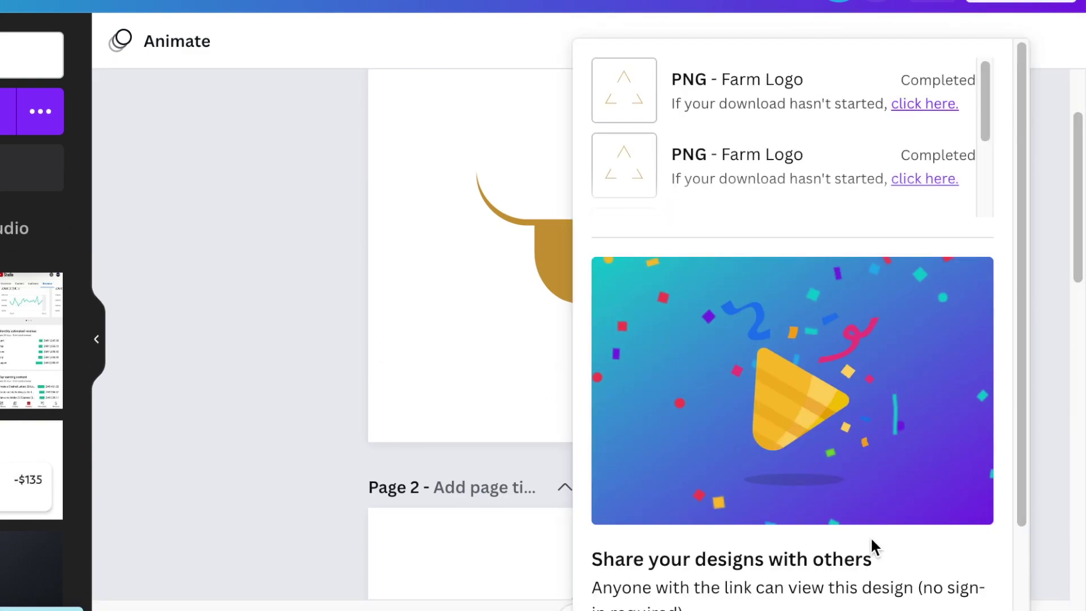
click(1043, 3)
click(1044, 3)
- Download the gold horned head on page 1 as a PNG with a transparent background
click(1021, 3)
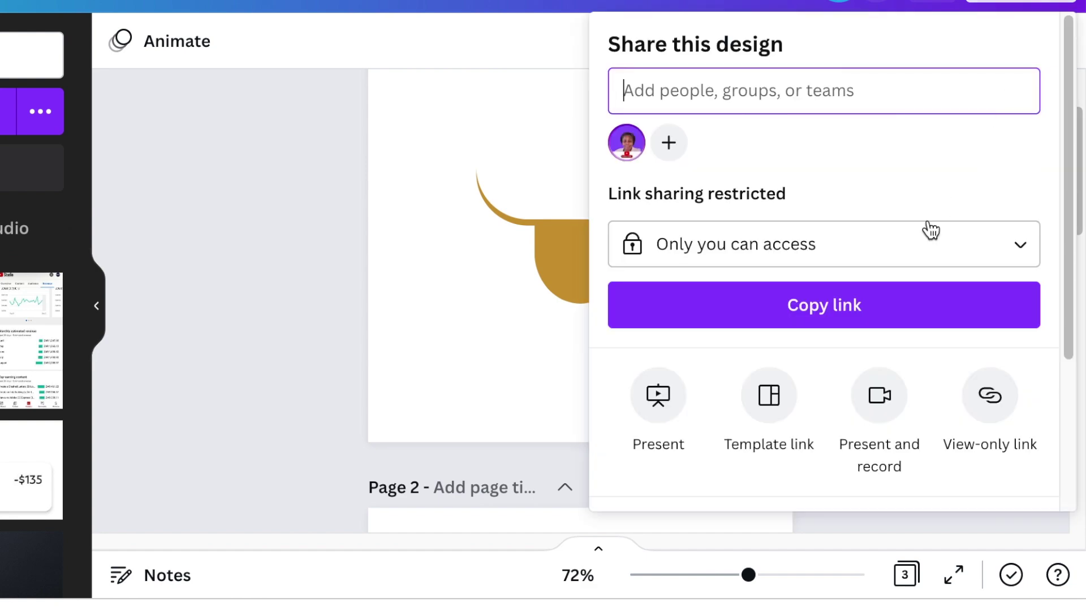
scroll(922, 260, down, 4)
click(827, 354)
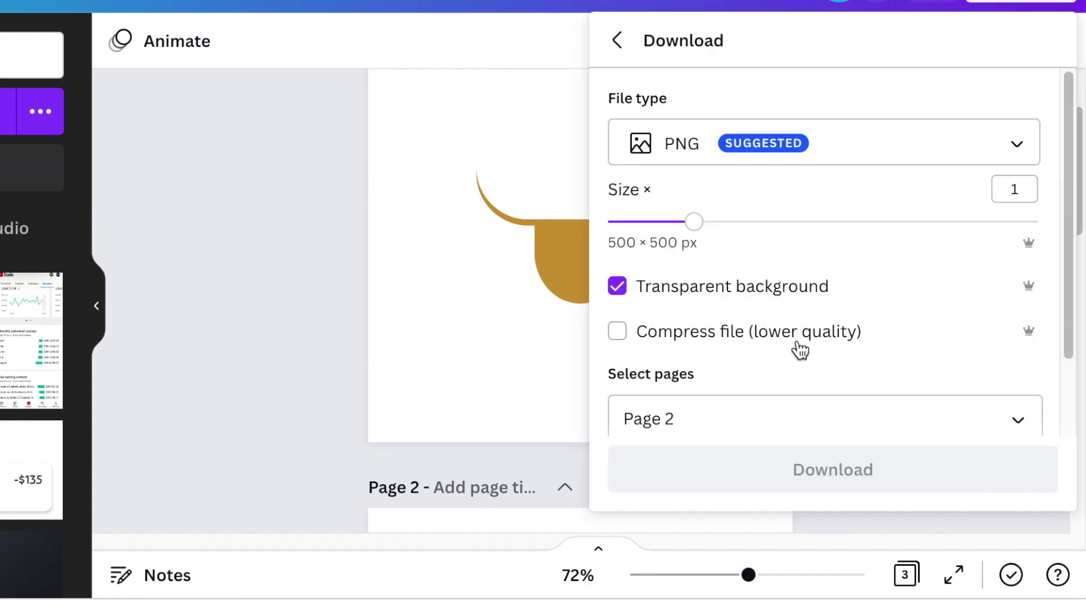
click(880, 478)
click(306, 364)
- Place the downloaded Farm Logo (3).png on the blank page 3 and crop it closely around the triangle
scroll(306, 364, down, 8)
scroll(319, 365, down, 5)
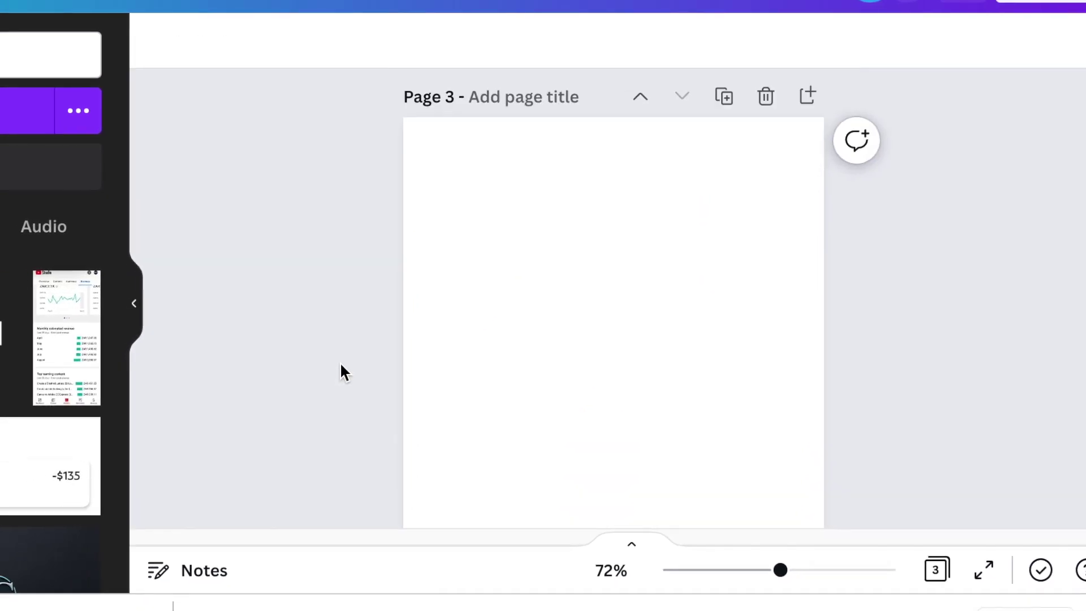
scroll(622, 365, down, 2)
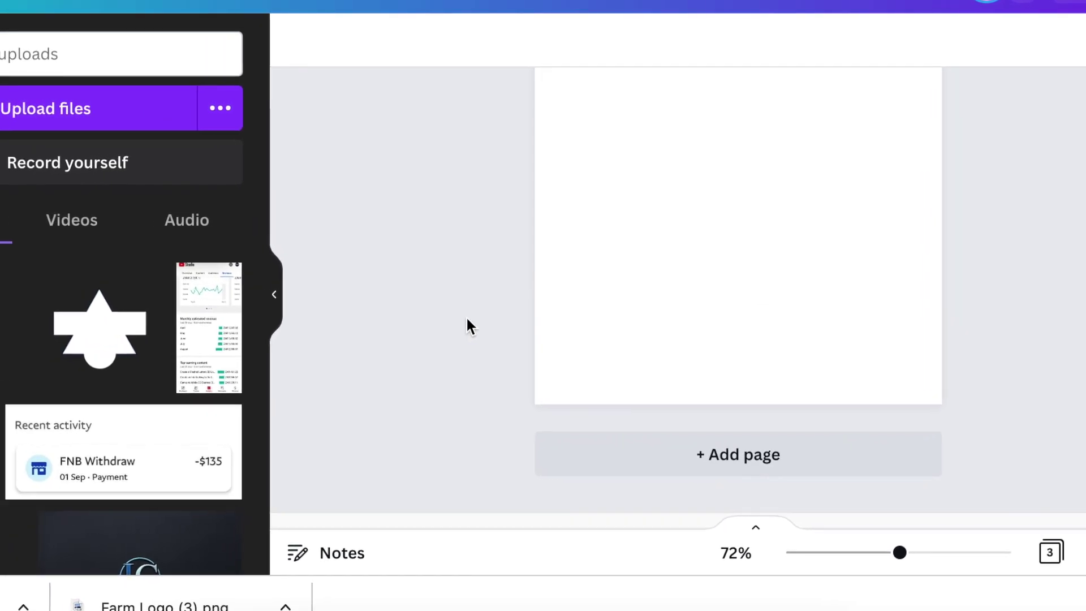
drag(269, 597, 524, 423)
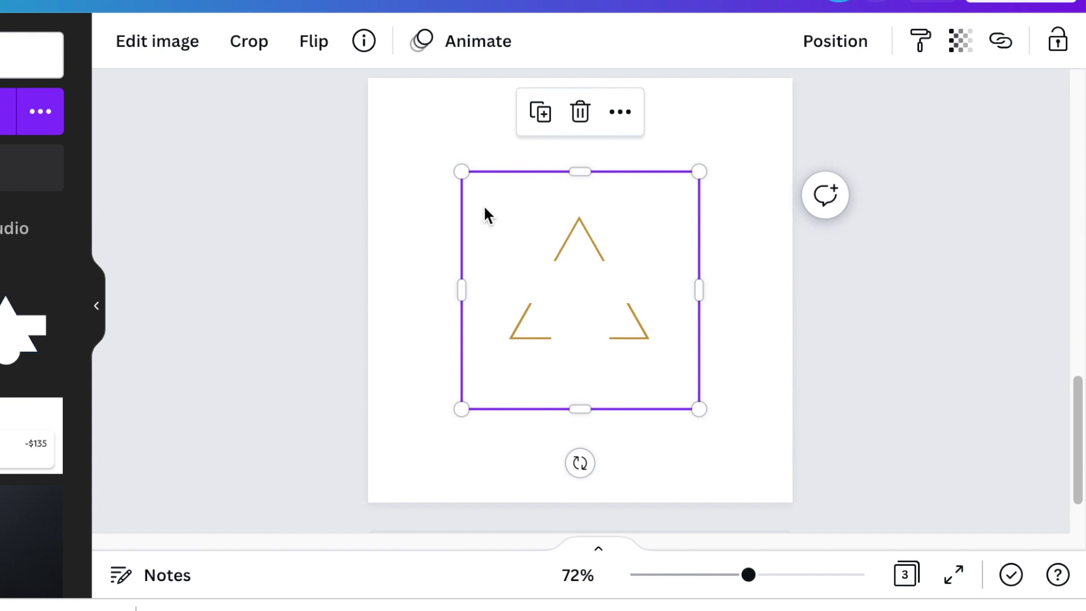
click(253, 43)
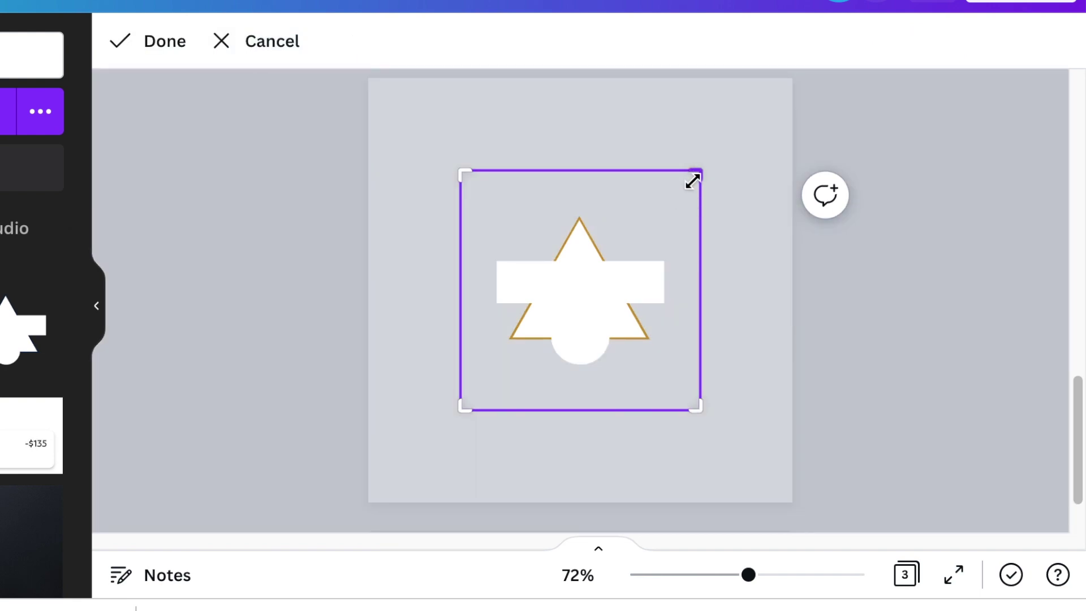
click(170, 42)
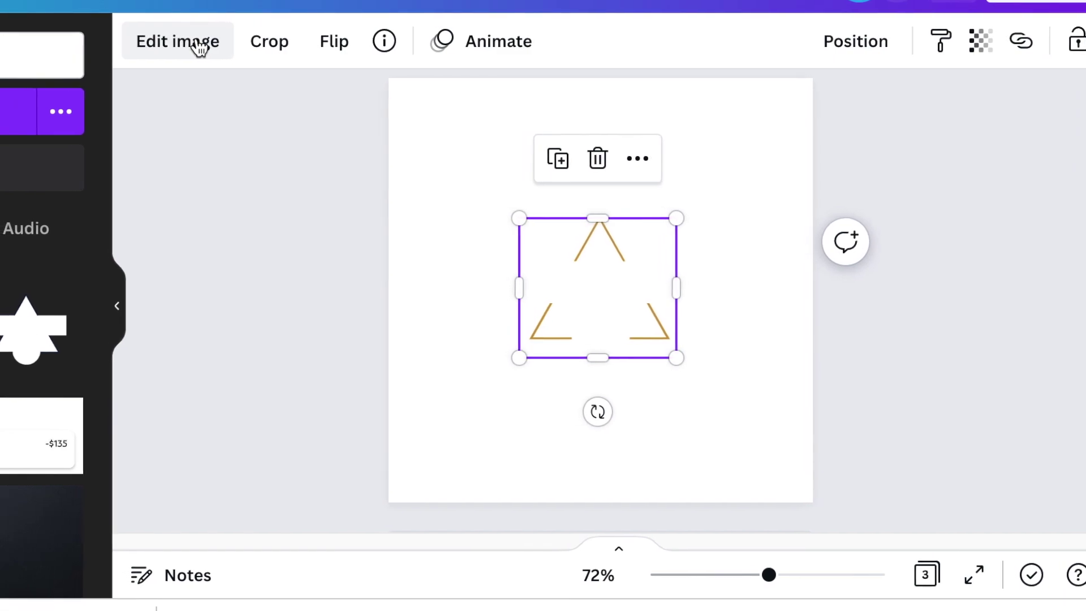
- Remove the triangle image's background with Background Remover and move the image to the upper-left part of the page
click(221, 51)
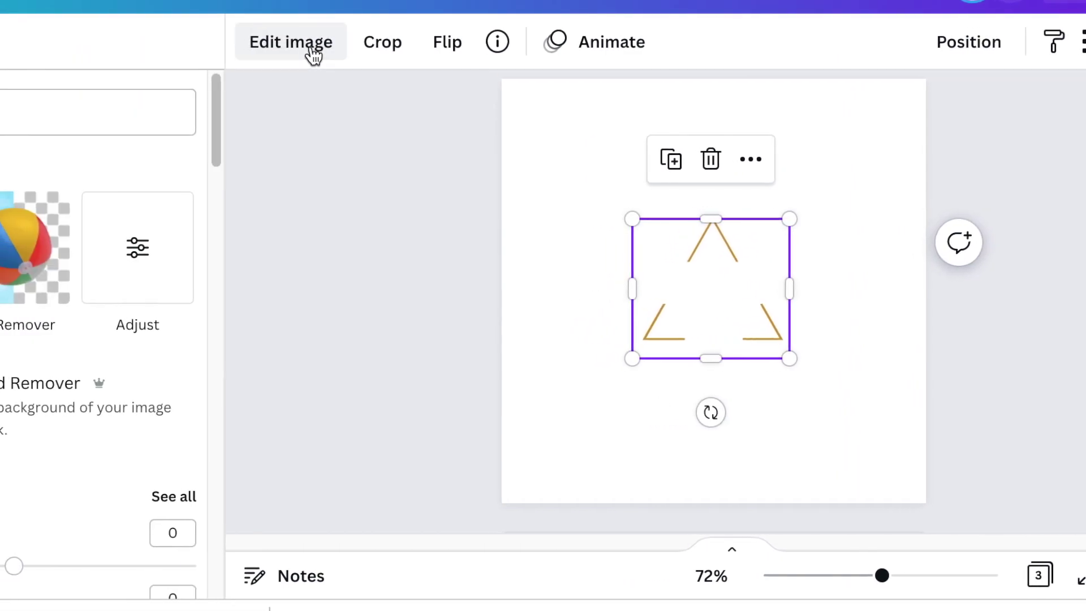
click(42, 218)
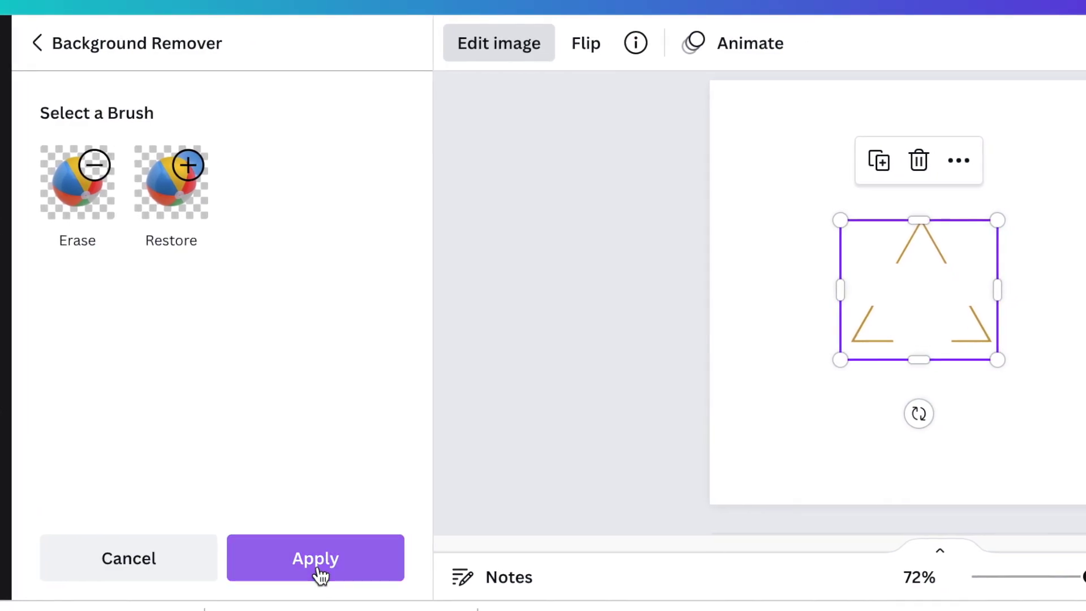
click(318, 574)
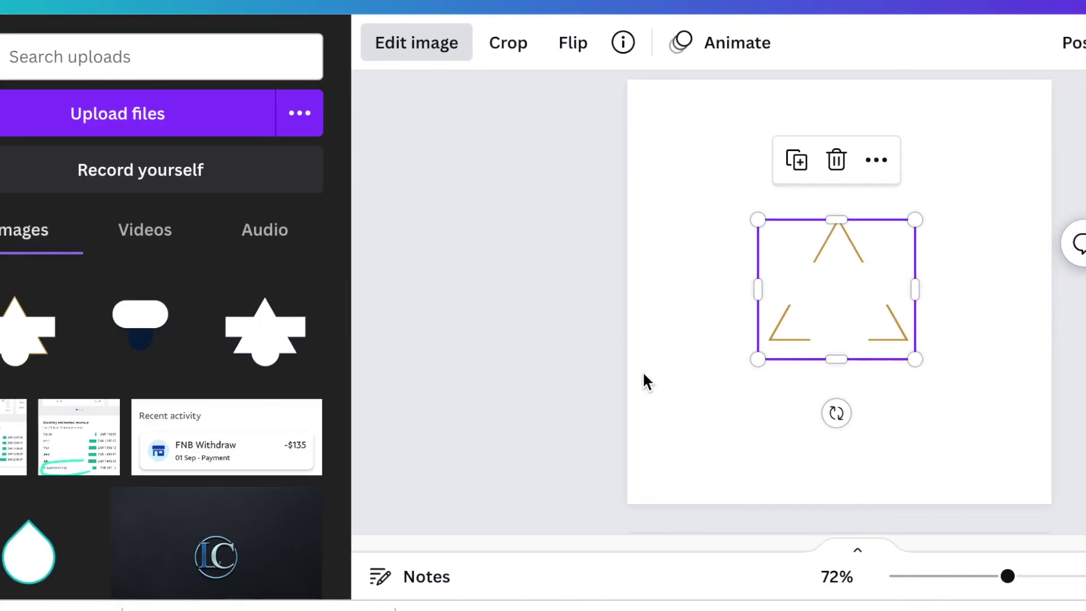
drag(836, 327, 738, 208)
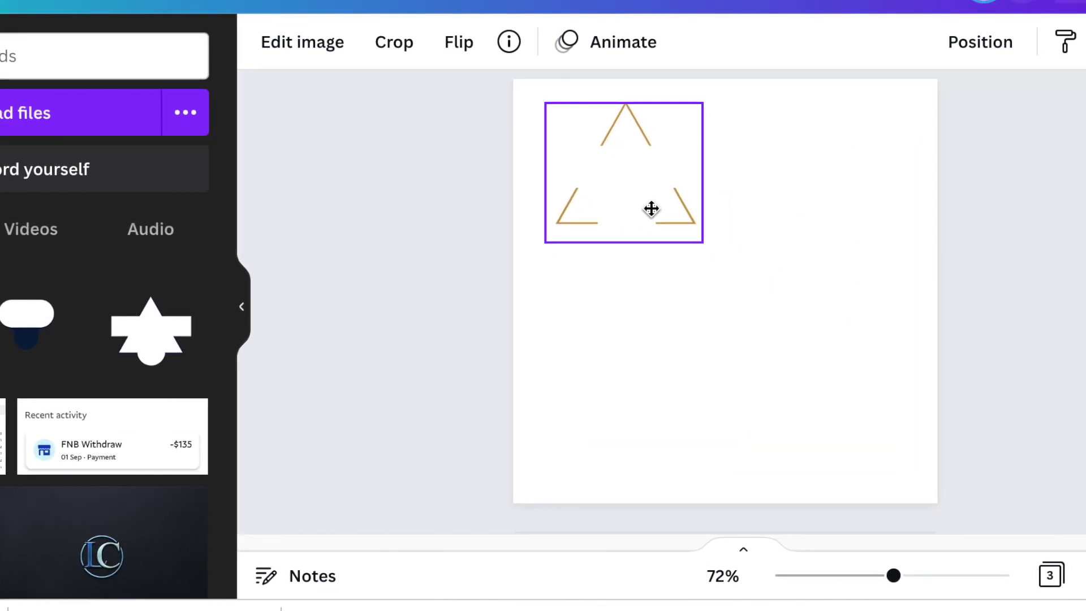
click(447, 263)
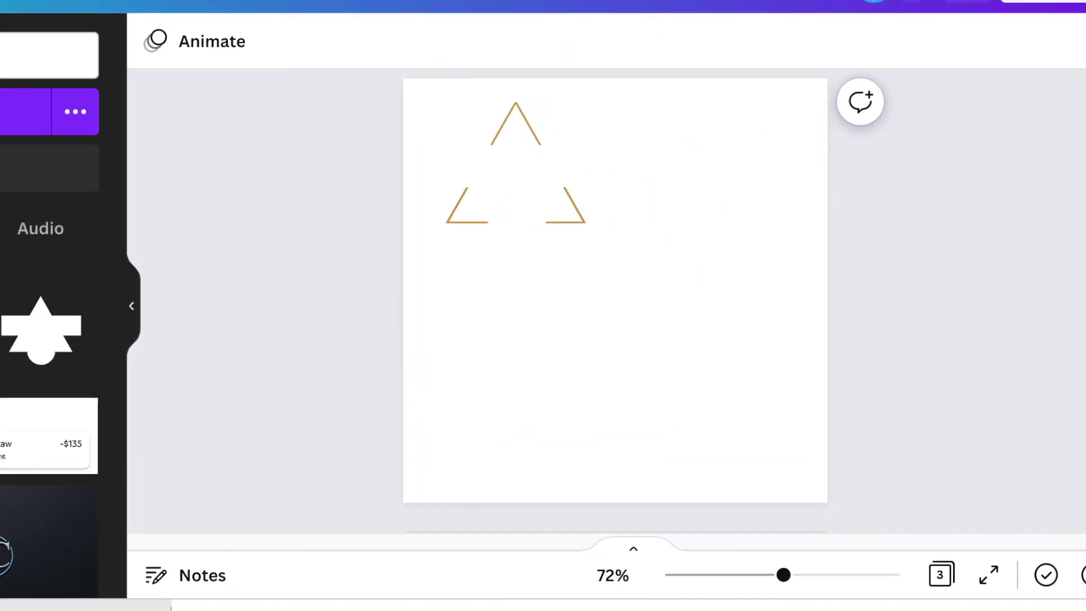
- Add the uploaded gold horned head image to page 3 and crop it closely around the horns and head
click(122, 318)
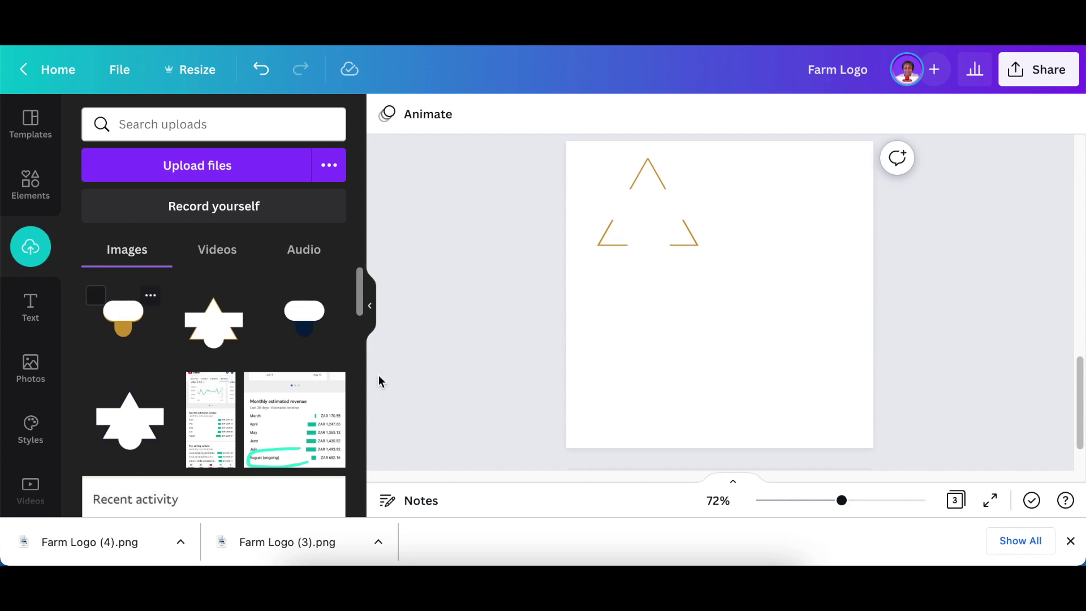
click(489, 123)
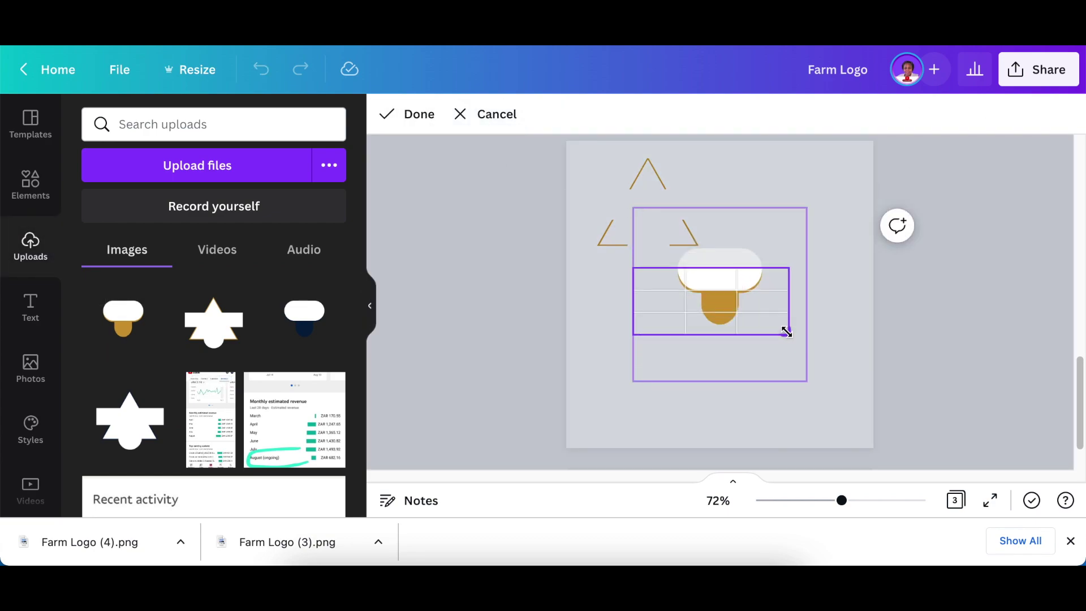
drag(672, 324, 675, 324)
click(467, 294)
- Remove the horned head image's background with Background Remover and move the image to the page's upper-right corner
click(416, 115)
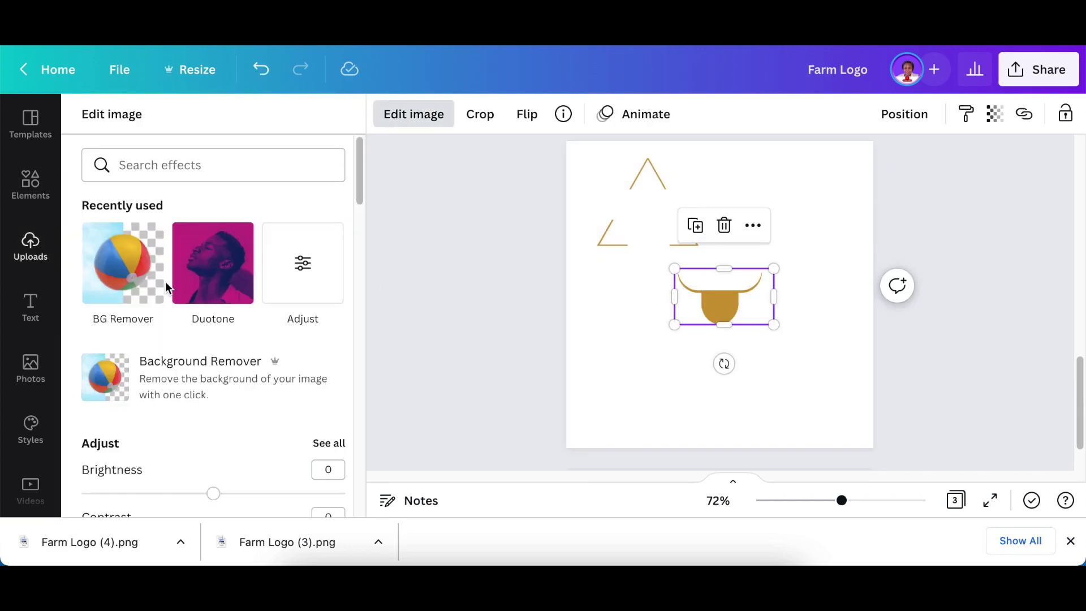
click(152, 271)
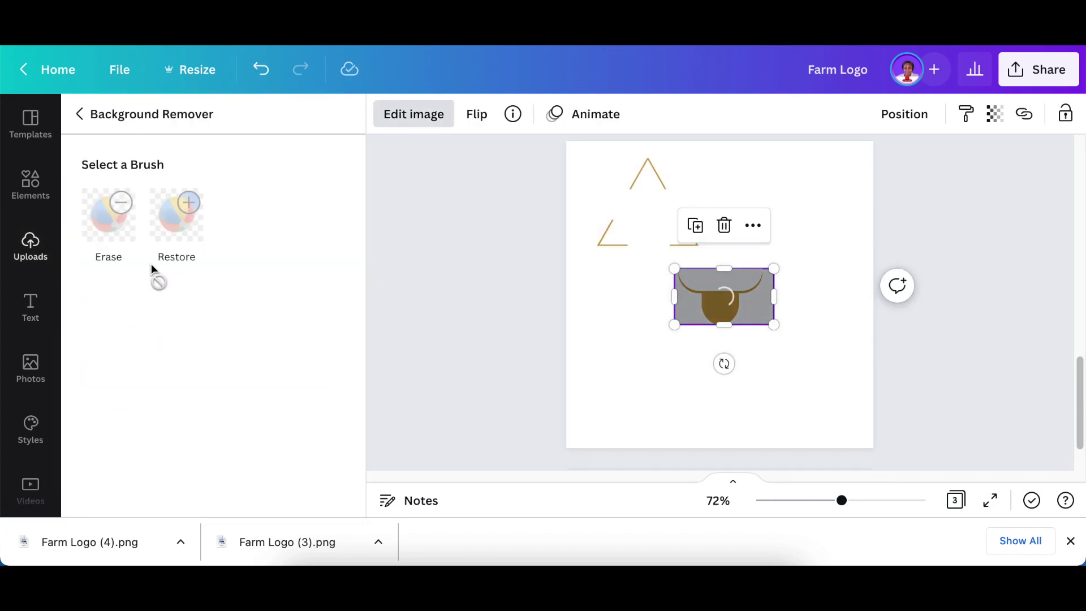
drag(763, 273, 832, 229)
- Move the triangle image to the middle of the page and enlarge it to about 295 × 262
drag(673, 211, 727, 286)
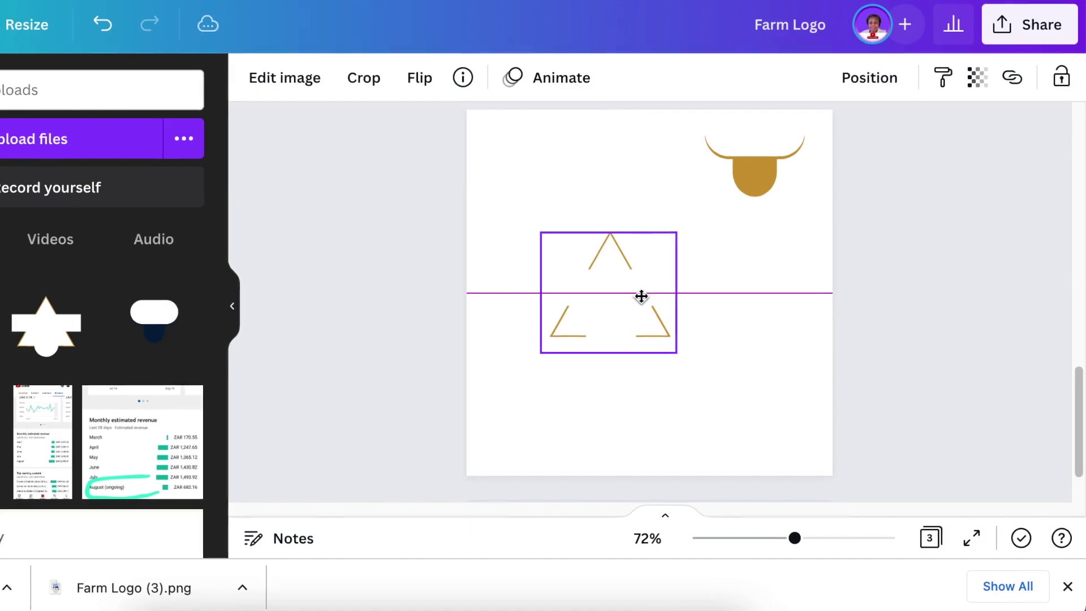
drag(635, 282, 636, 281)
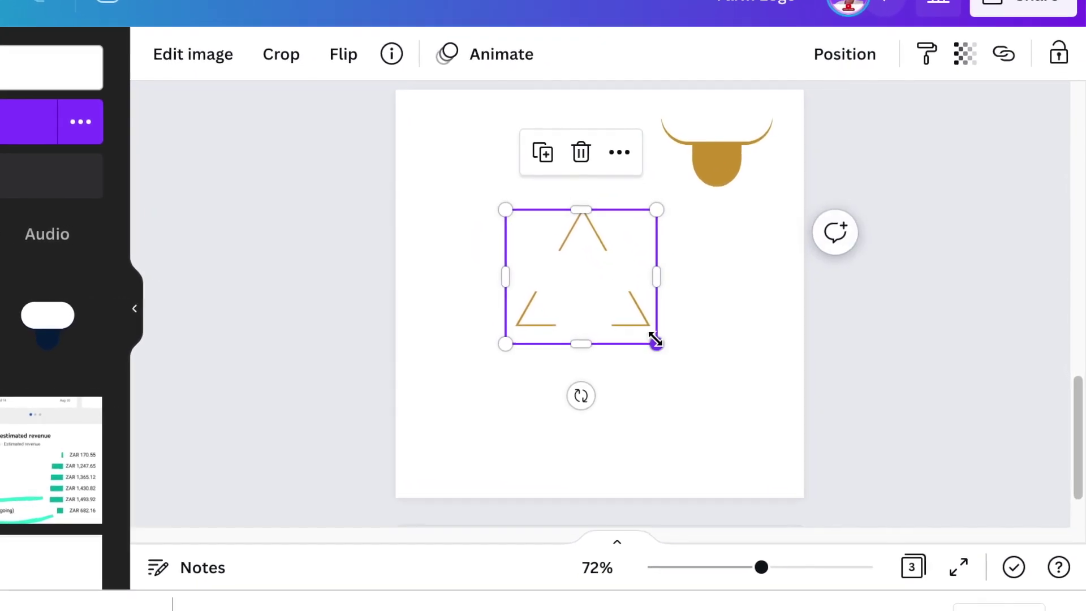
drag(681, 347, 720, 431)
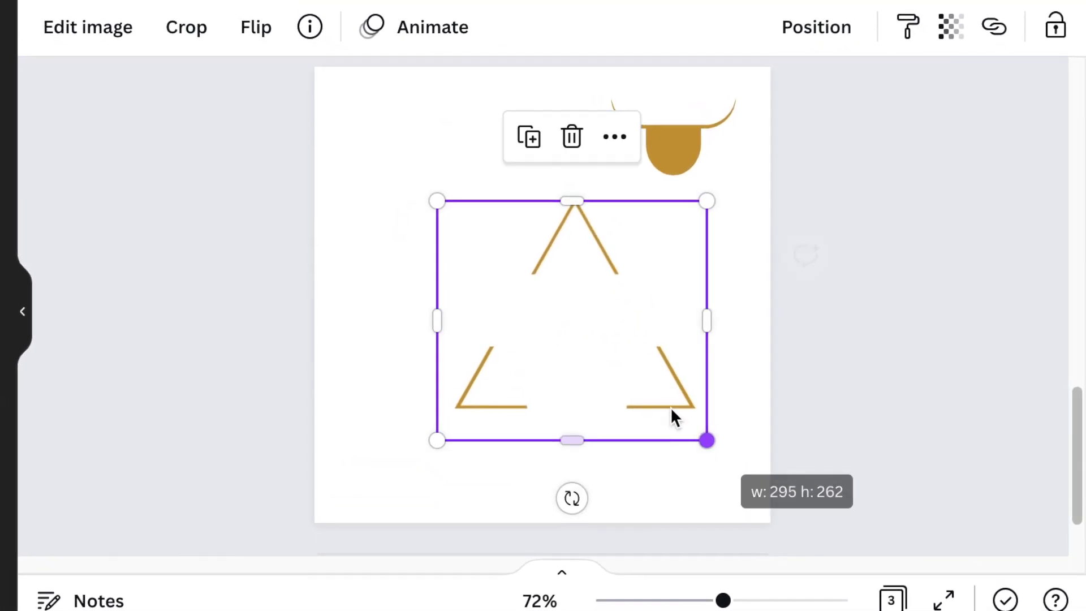
- Centre the triangle image on the page and place the horned head image over its middle, enlarged so the head fills the base gap
drag(675, 373, 625, 355)
click(704, 459)
click(691, 160)
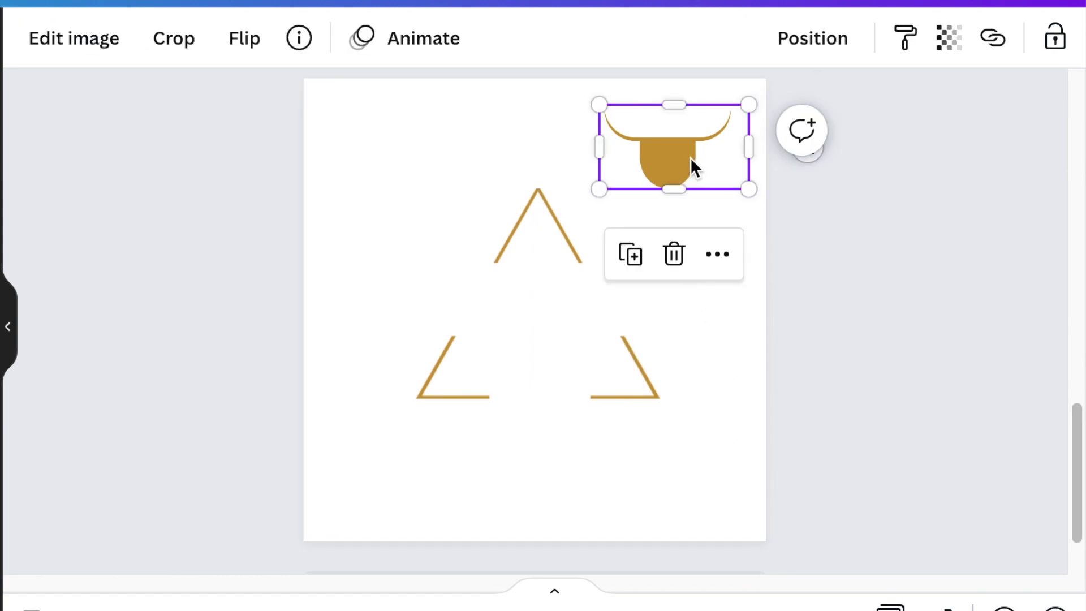
drag(690, 160, 558, 342)
drag(622, 390, 676, 475)
drag(650, 382, 620, 378)
key(Left)
key(Left)
- Add the text AFRICAN in Varela Round, size 25.1, between the horns of the logo
click(344, 455)
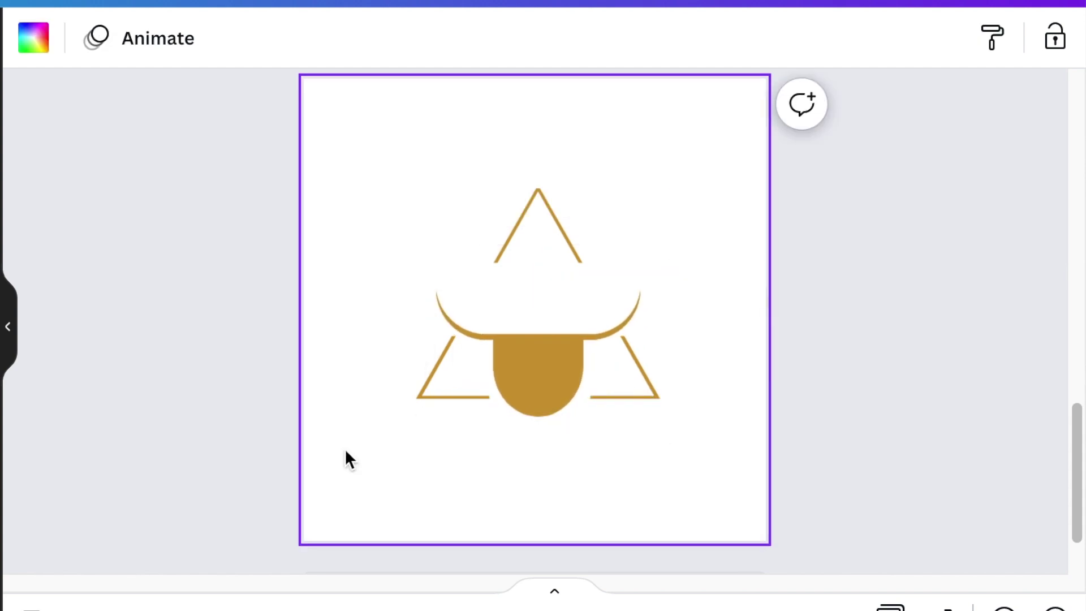
click(229, 248)
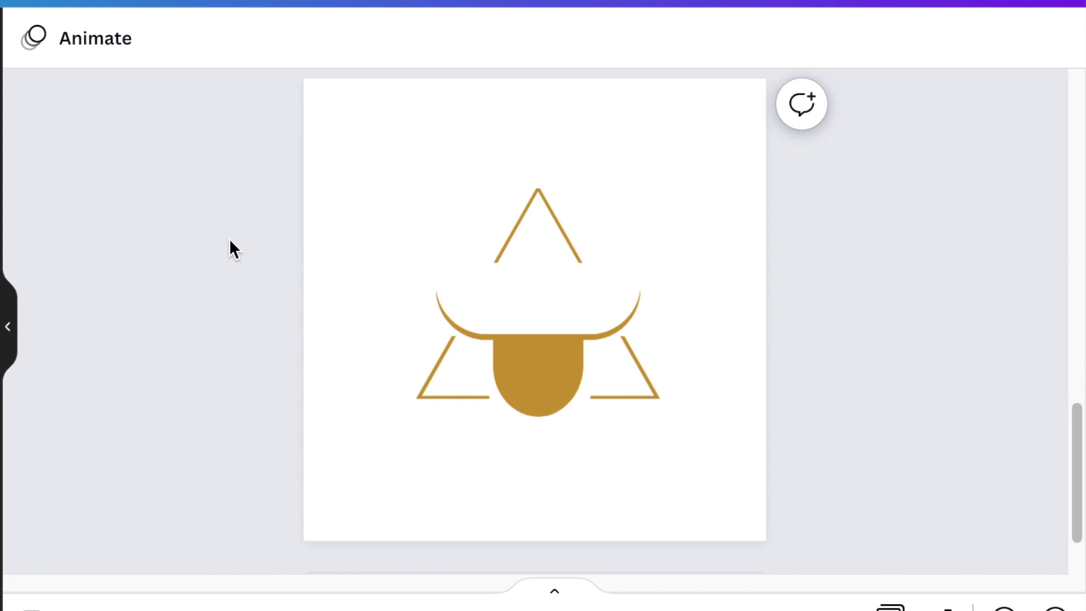
key(t)
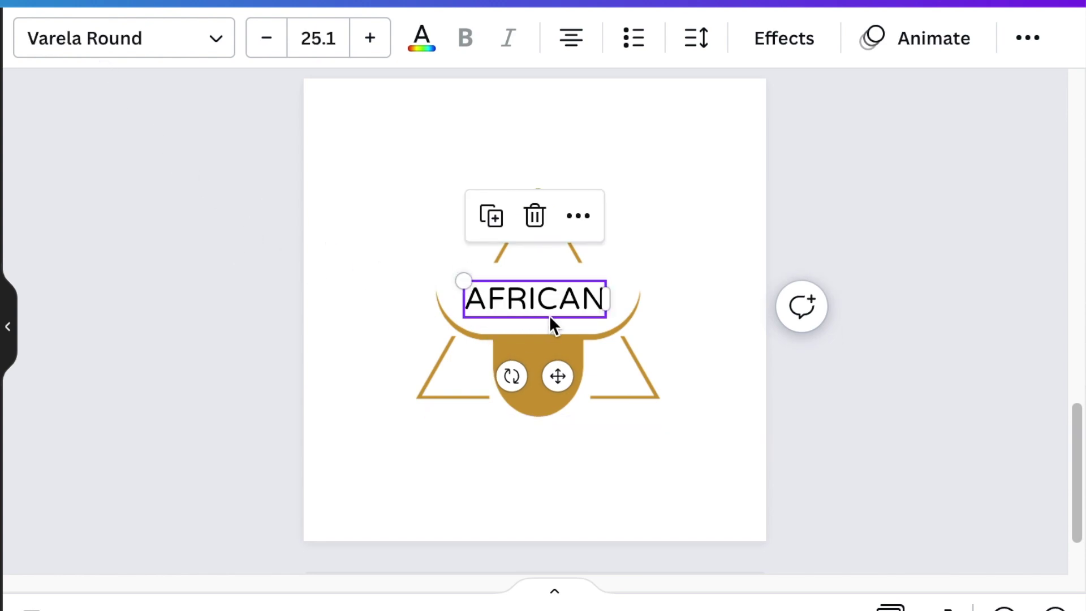
- Duplicate the AFRICAN text below the head, reduce the copy to size 20.1 and change it to GAME FARMERS
key(ctrl+d)
drag(553, 315, 489, 437)
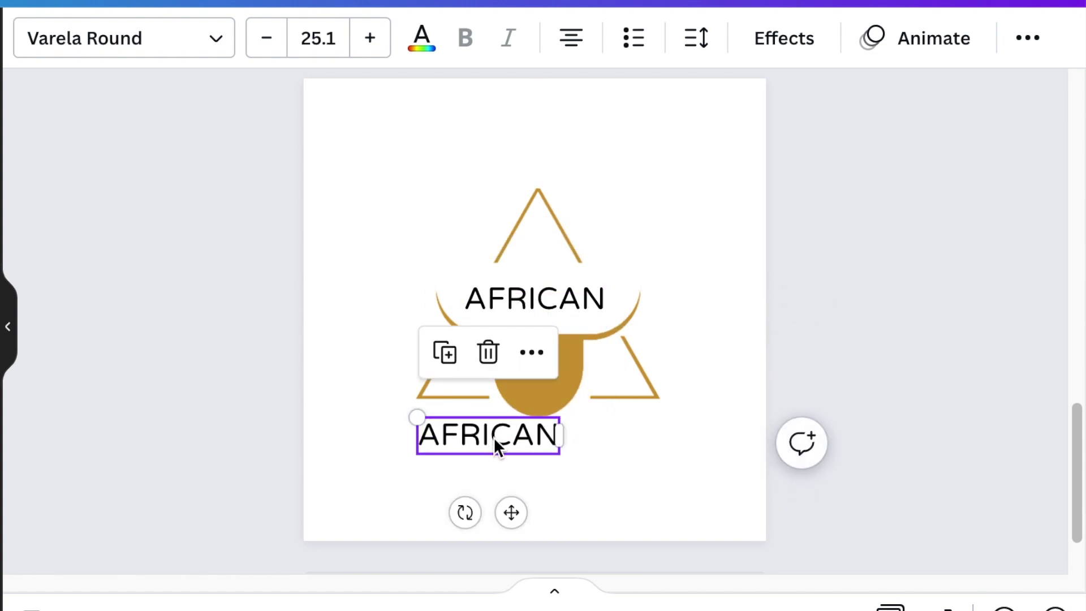
click(258, 40)
click(258, 39)
click(258, 39)
click(258, 40)
click(258, 40)
double_click(490, 434)
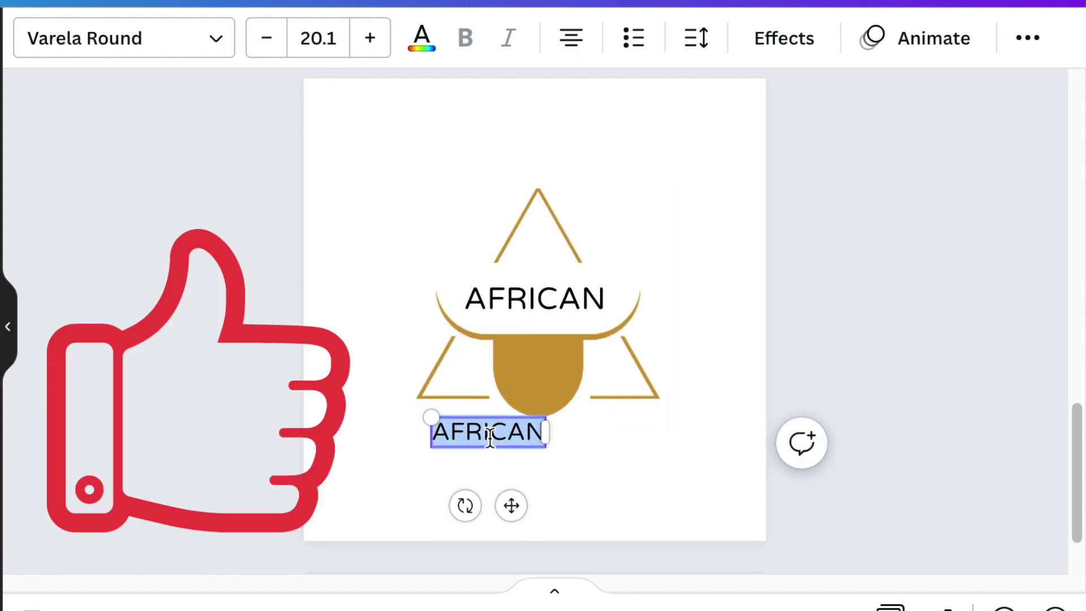
text(GAME FARMERS)
drag(508, 511, 564, 518)
click(846, 526)
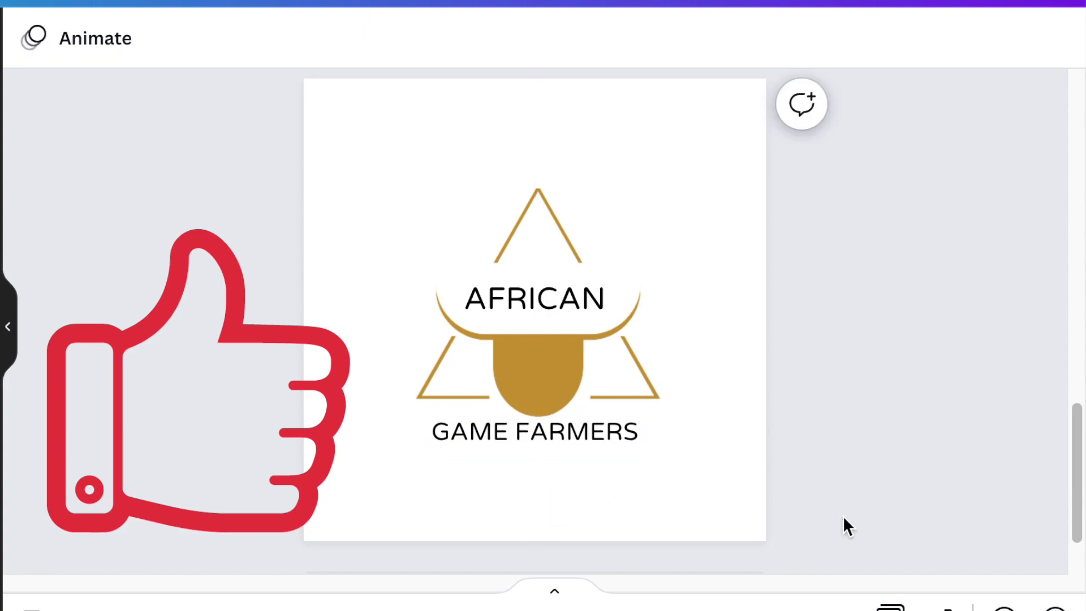
- Recolour the black text to the logo's gold across all pages and move the whole logo slightly up
click(534, 298)
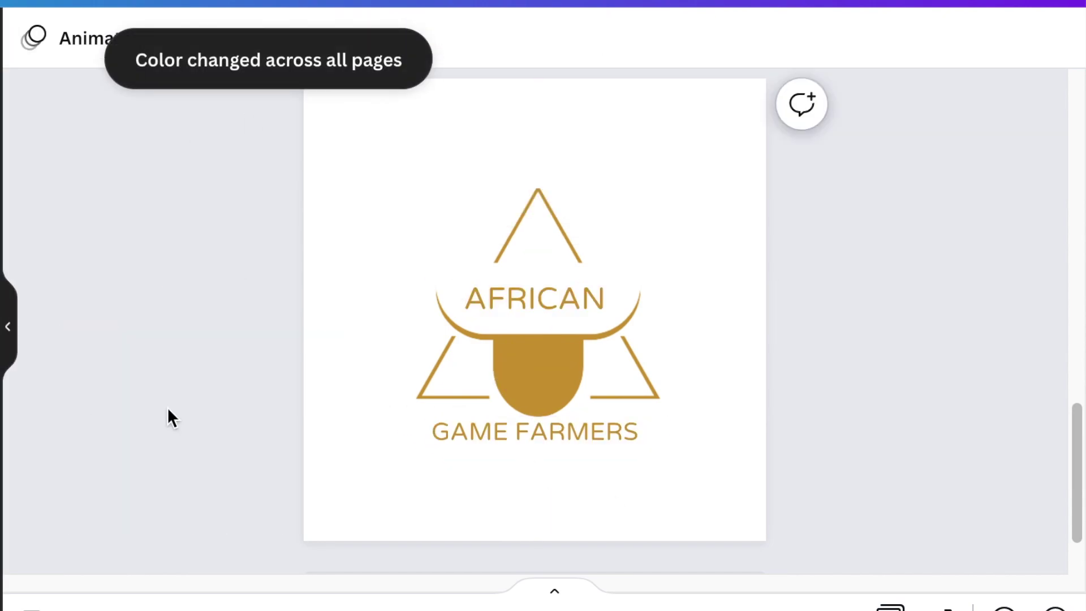
drag(83, 487, 676, 186)
drag(631, 442, 631, 419)
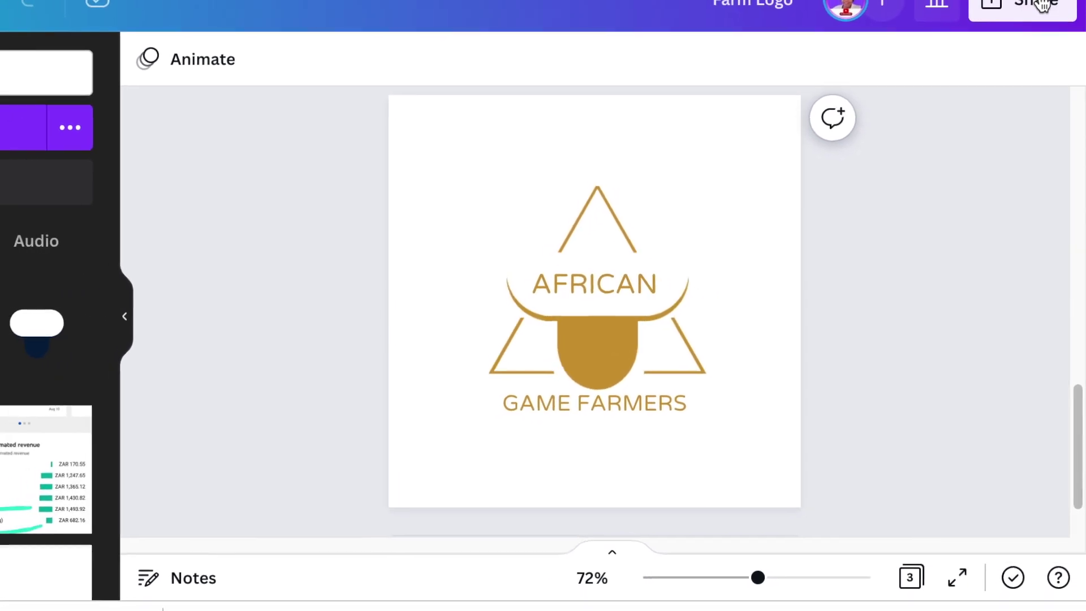
- Download the finished logo page as a PNG with a transparent background
click(1042, 6)
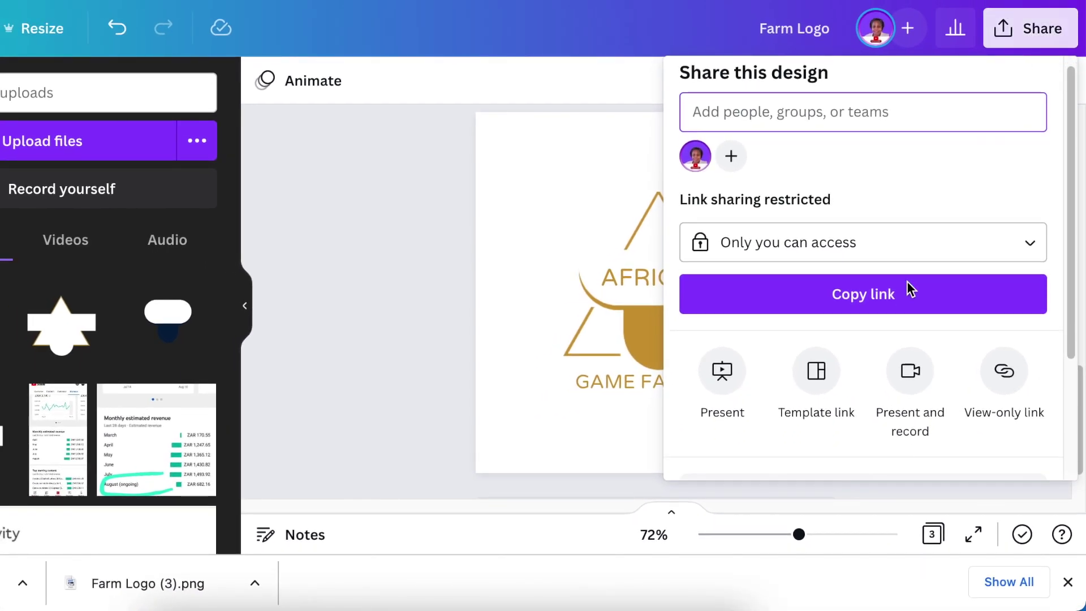
scroll(855, 340, down, 3)
click(799, 328)
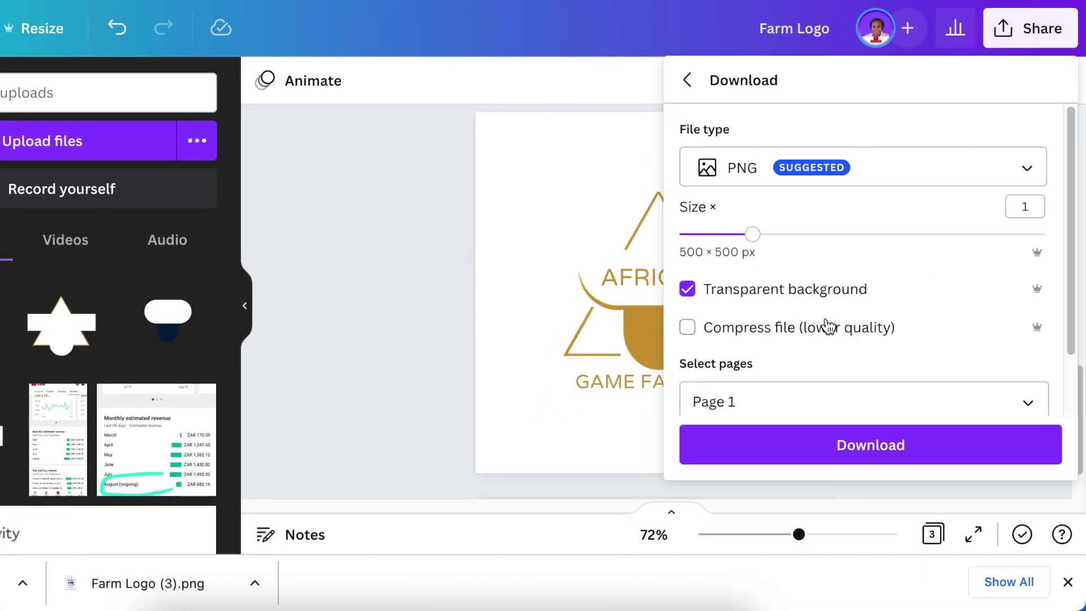
scroll(824, 324, down, 2)
click(863, 319)
scroll(860, 242, down, 1)
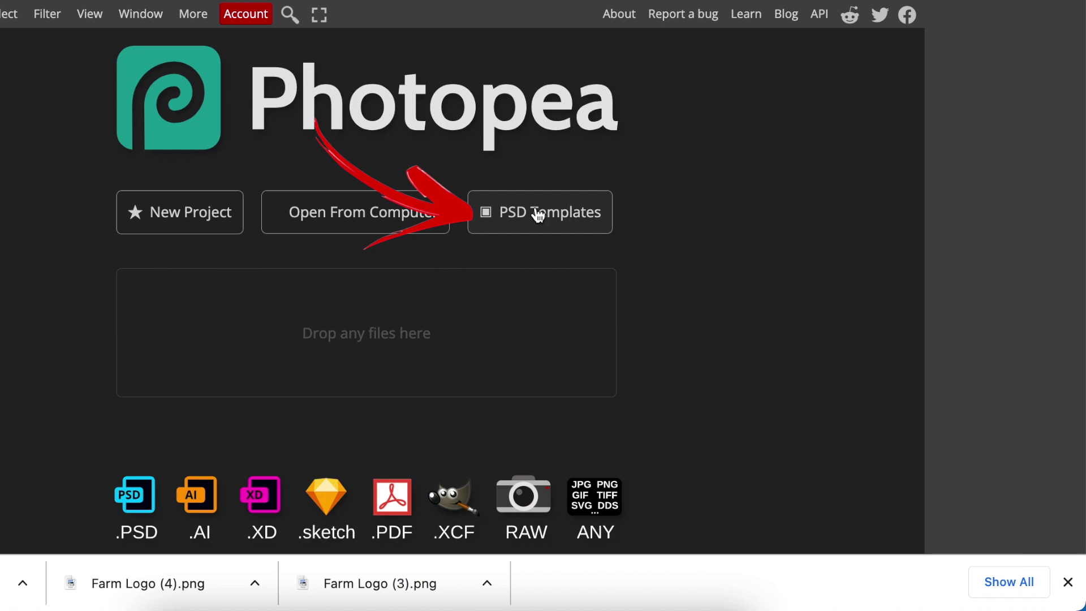
- Switch to Photopea and open the "3d glass window logo mockup" from the Mockups category of its PSD templates
click(537, 214)
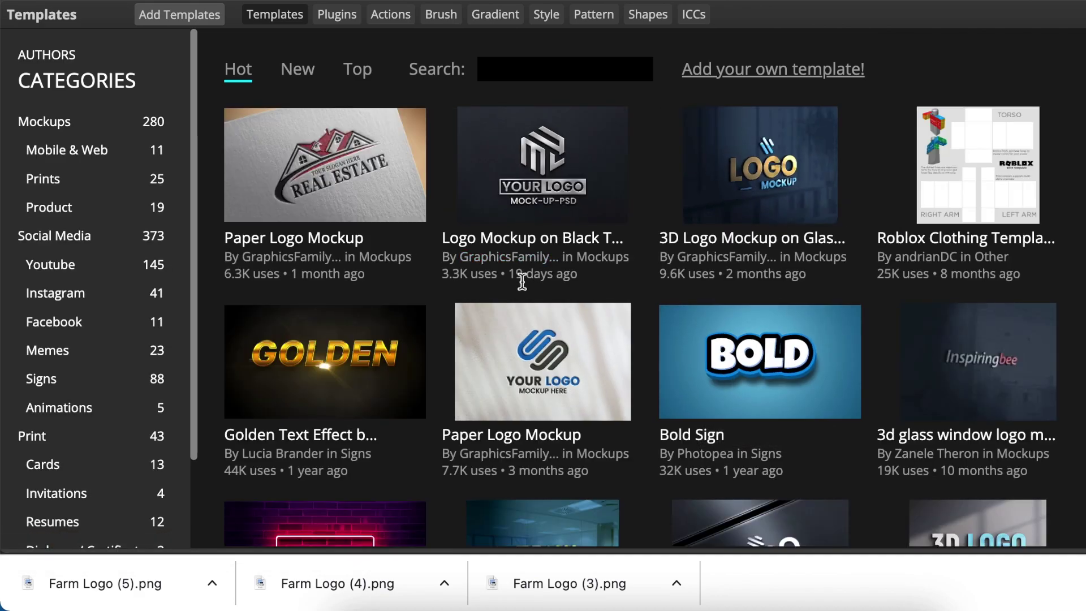
click(52, 130)
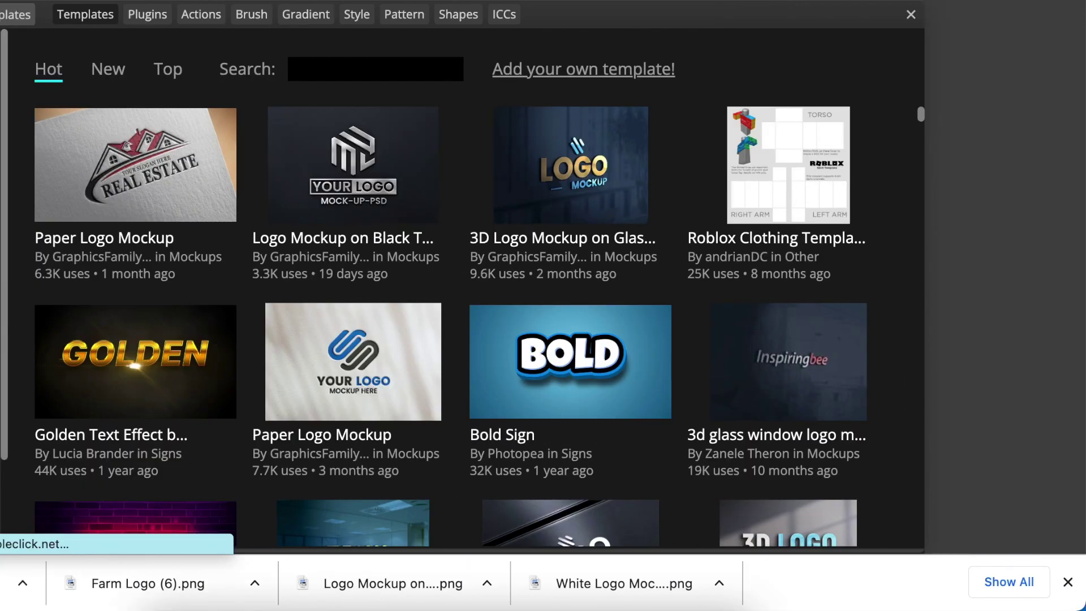
scroll(201, 354, down, 3)
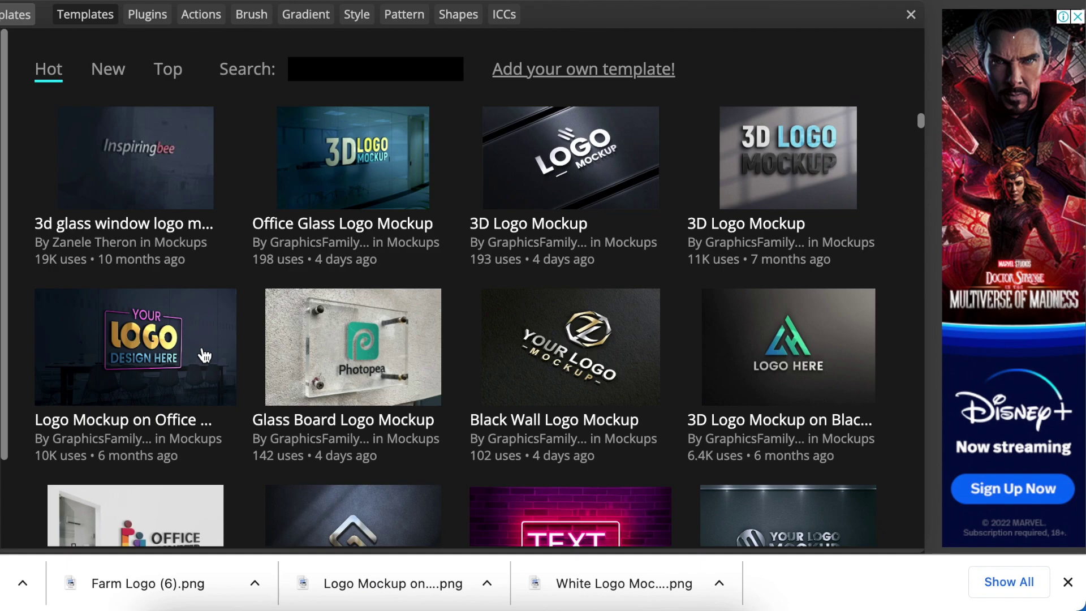
click(150, 231)
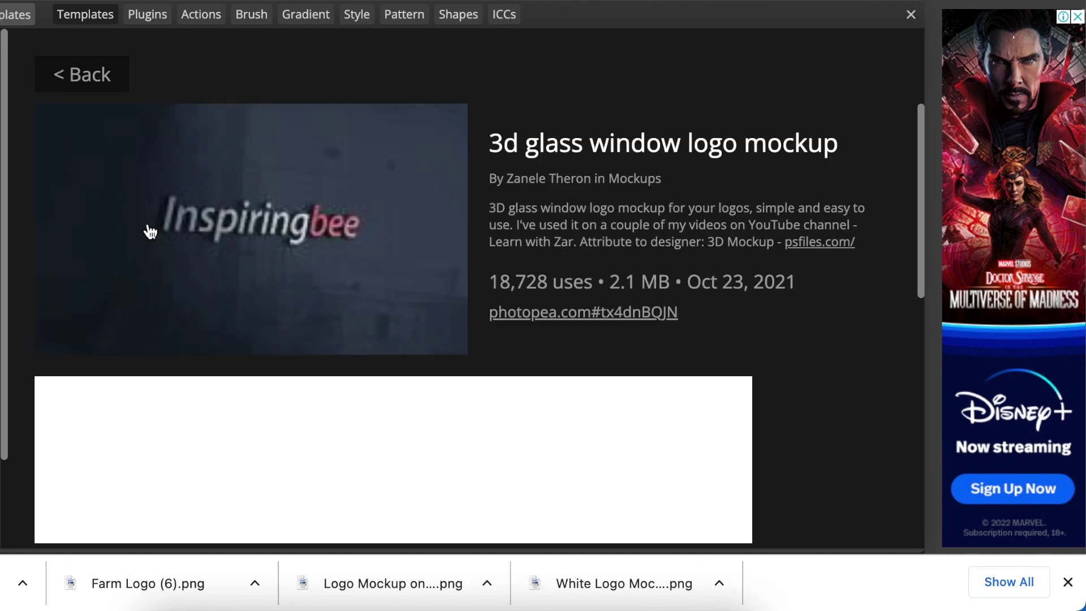
click(575, 313)
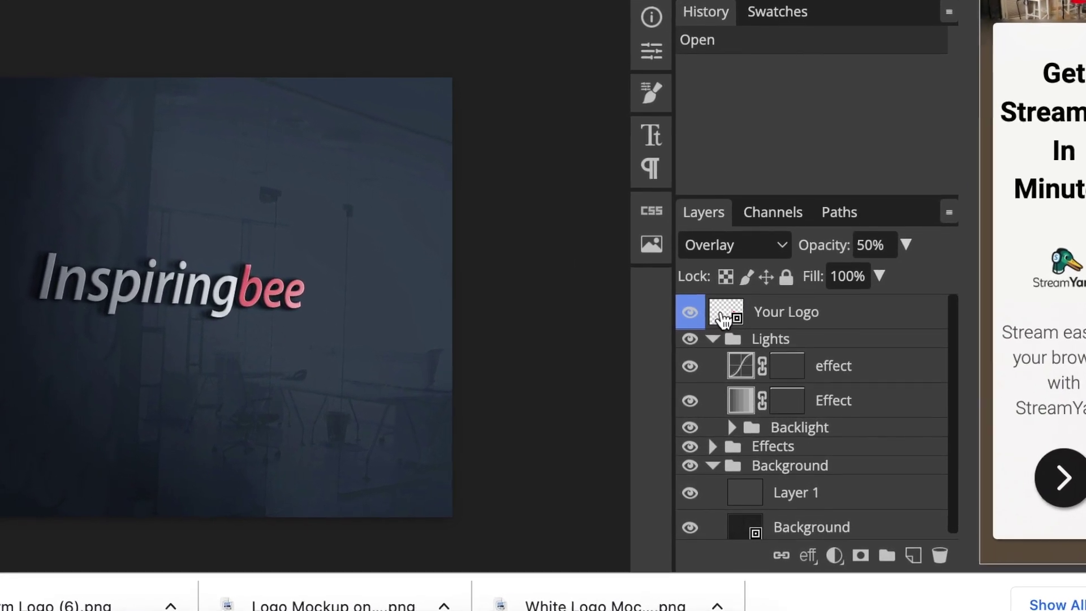
- Hide the Inspiringbee text inside the Your Logo smart object and place the downloaded Farm Logo (6).png there
click(720, 320)
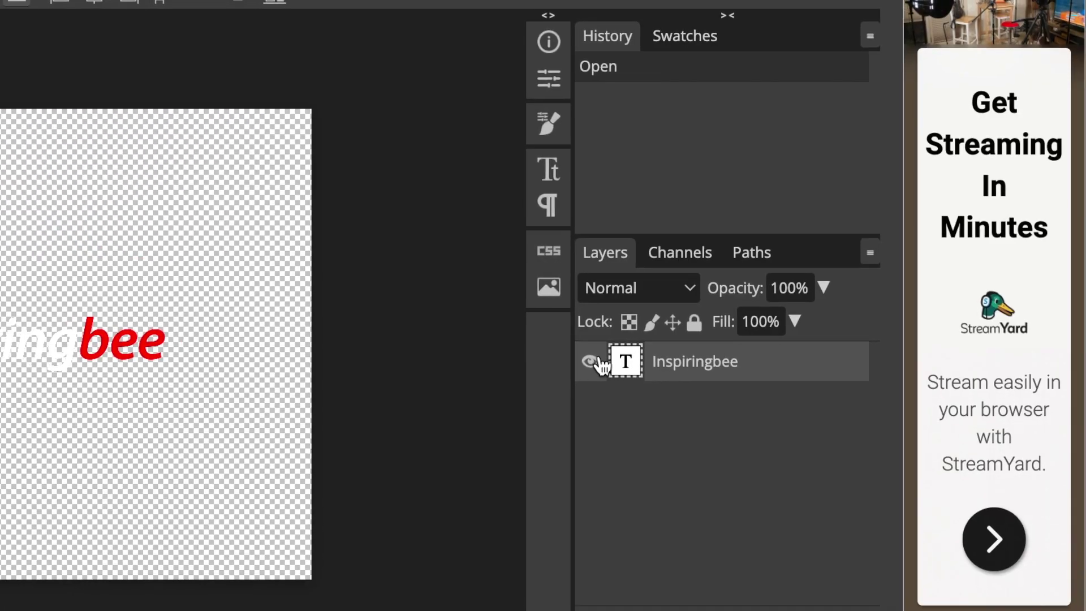
click(678, 271)
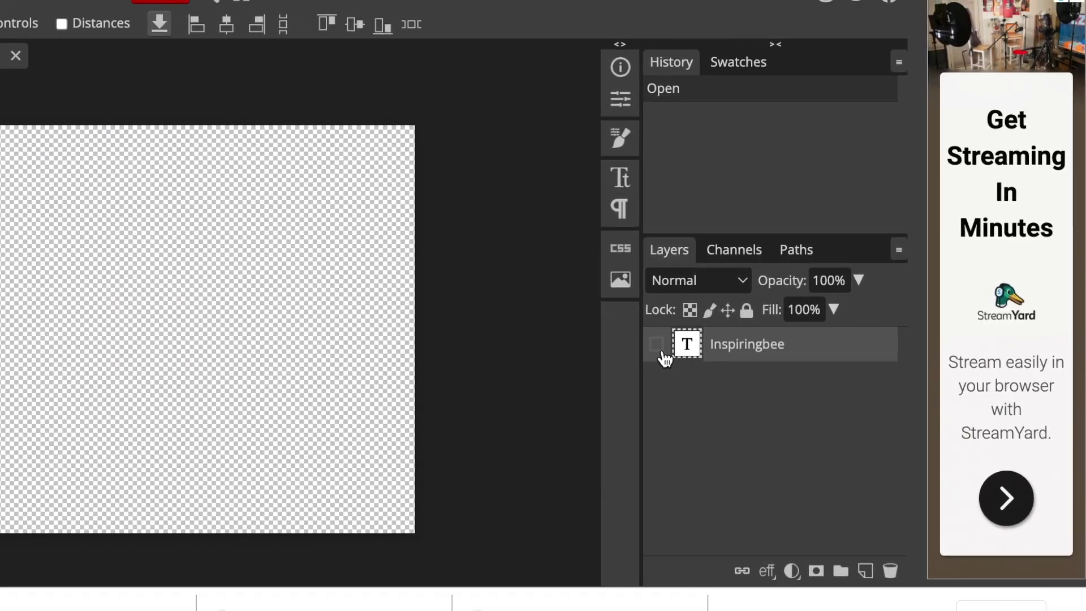
drag(112, 598, 143, 418)
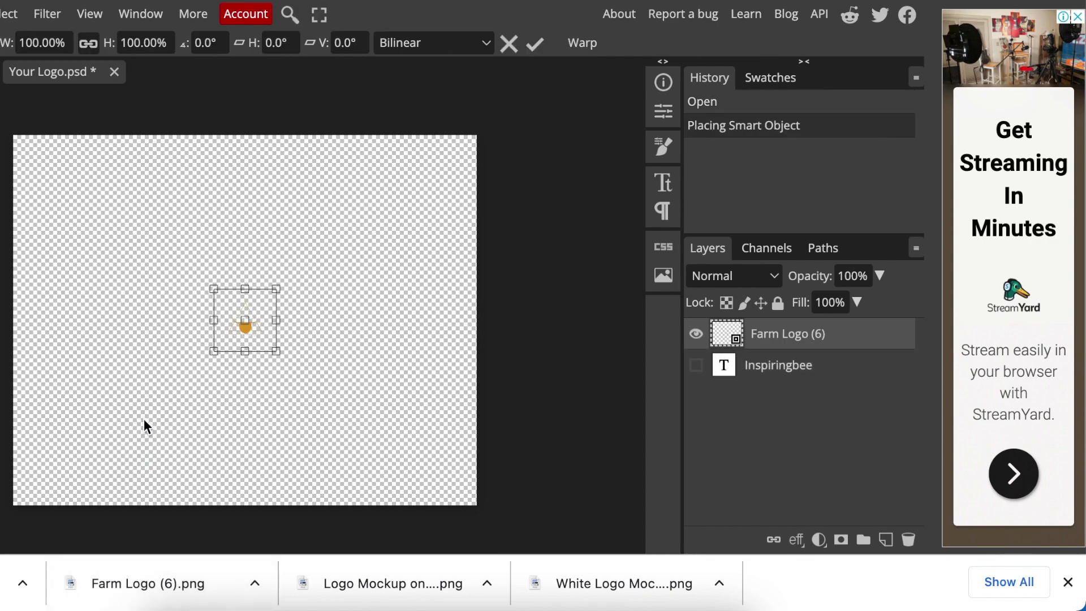
- Enlarge the placed logo to 592% in the middle of the canvas and save the smart object
drag(271, 362, 582, 539)
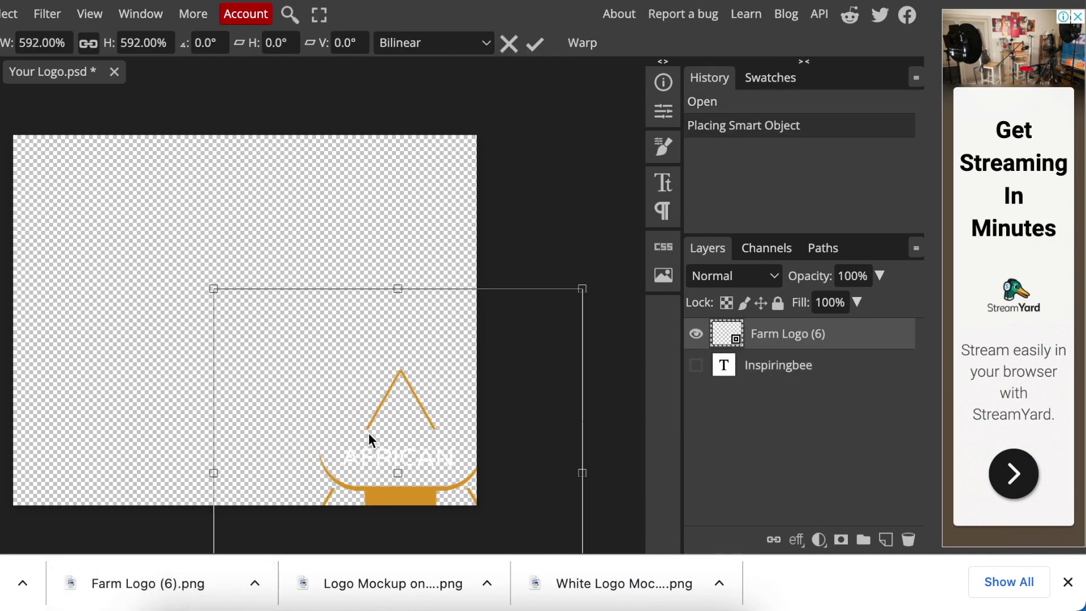
drag(368, 433, 309, 348)
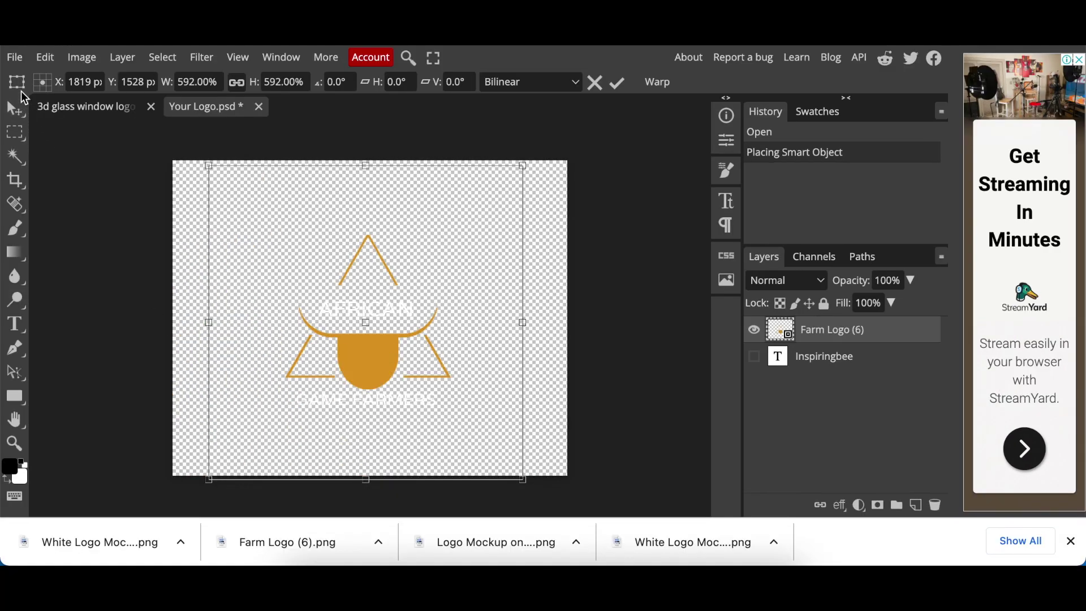
click(17, 57)
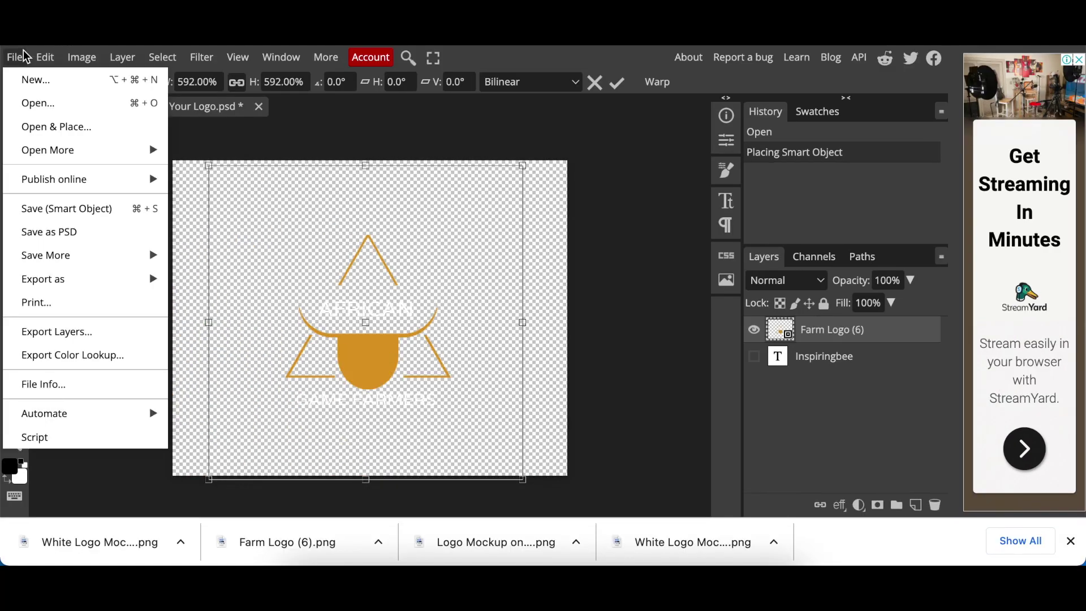
click(69, 209)
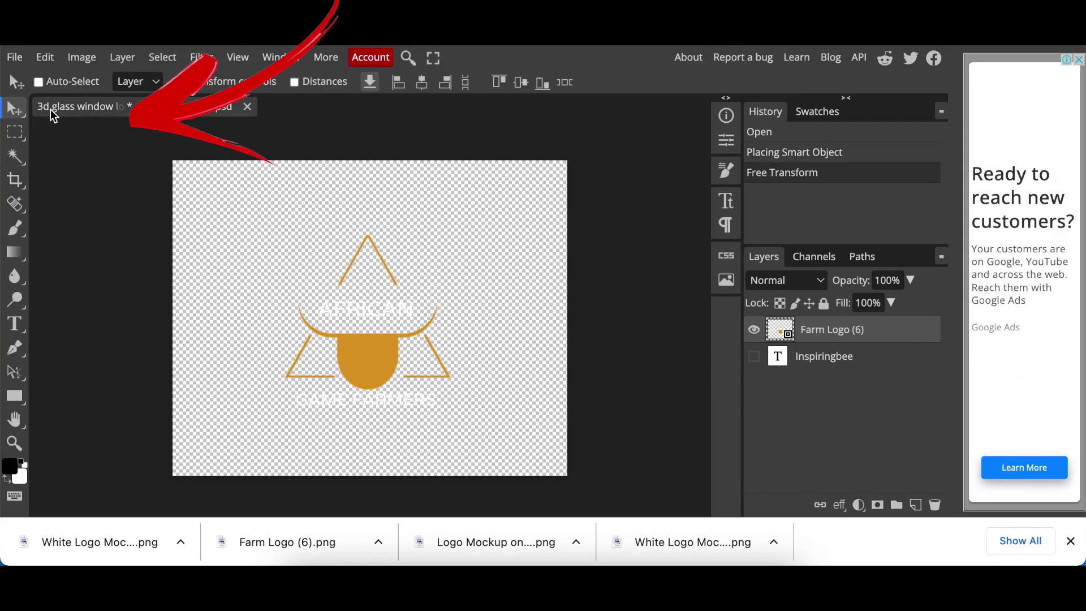